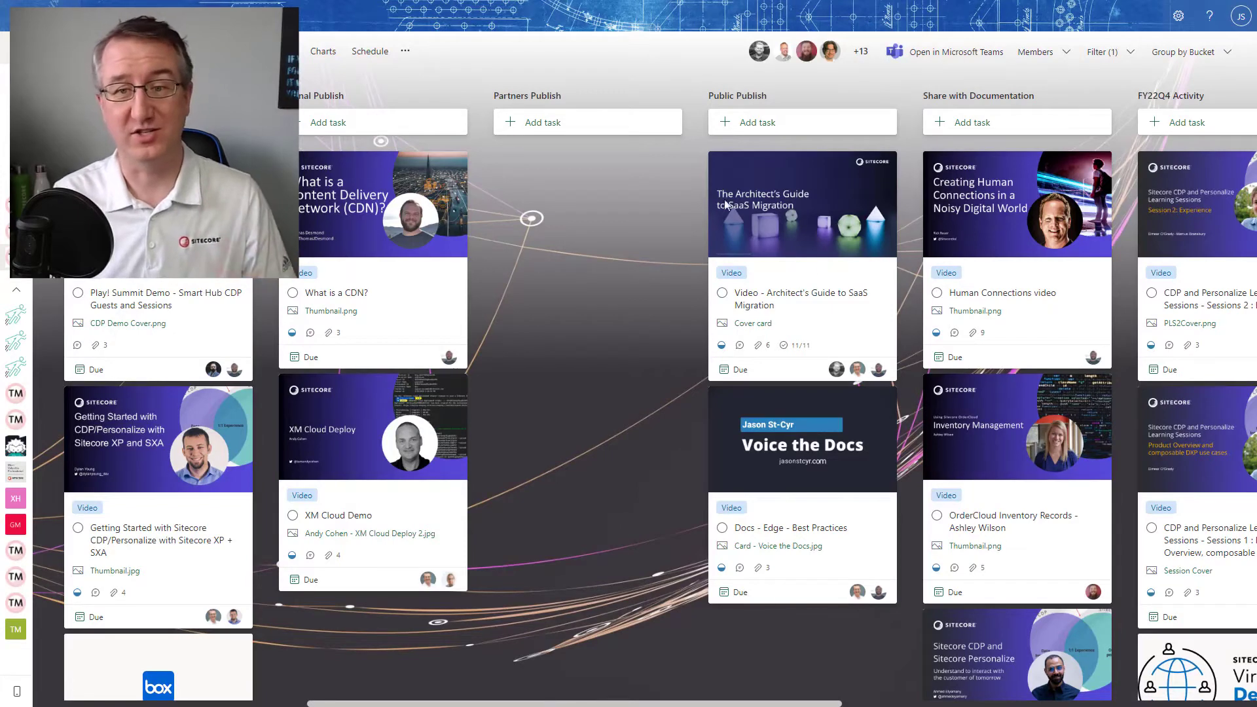
# - Examine the notes, checklist, attachments and full comment history of the "Video - Architect's Guide to SaaS Migration" task
pyautogui.click(804, 312)
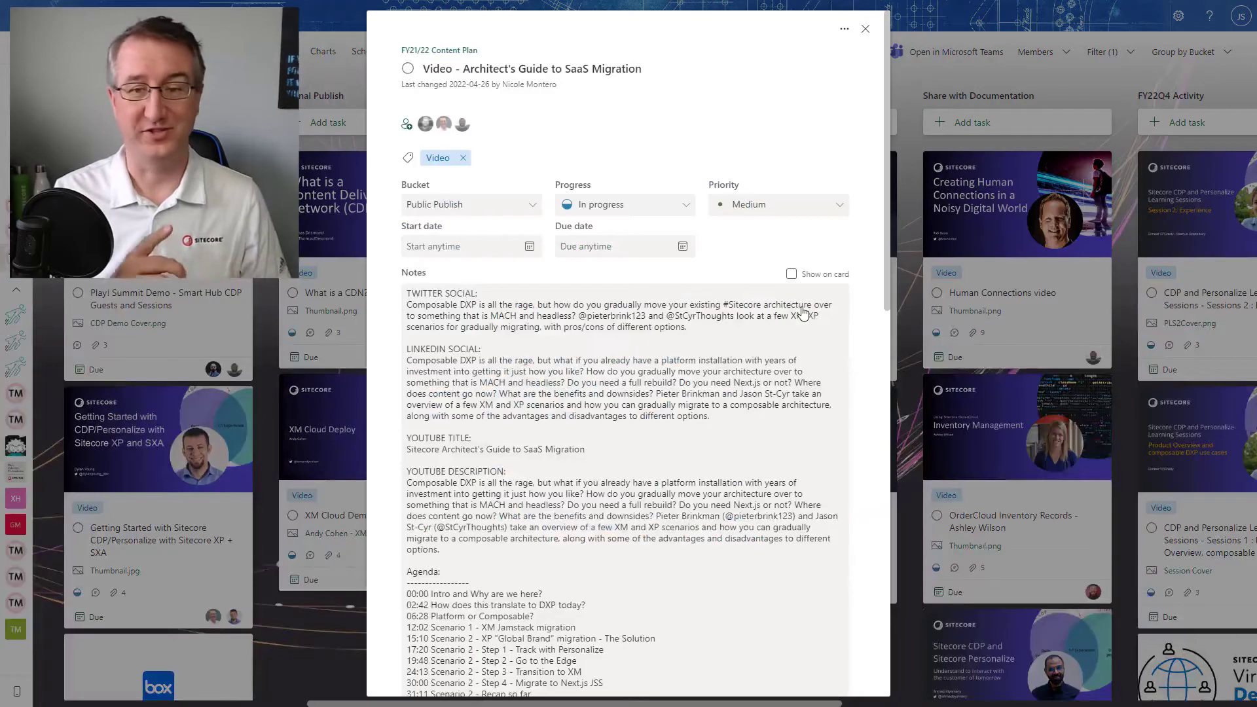
pyautogui.scroll(-2, 510, 197)
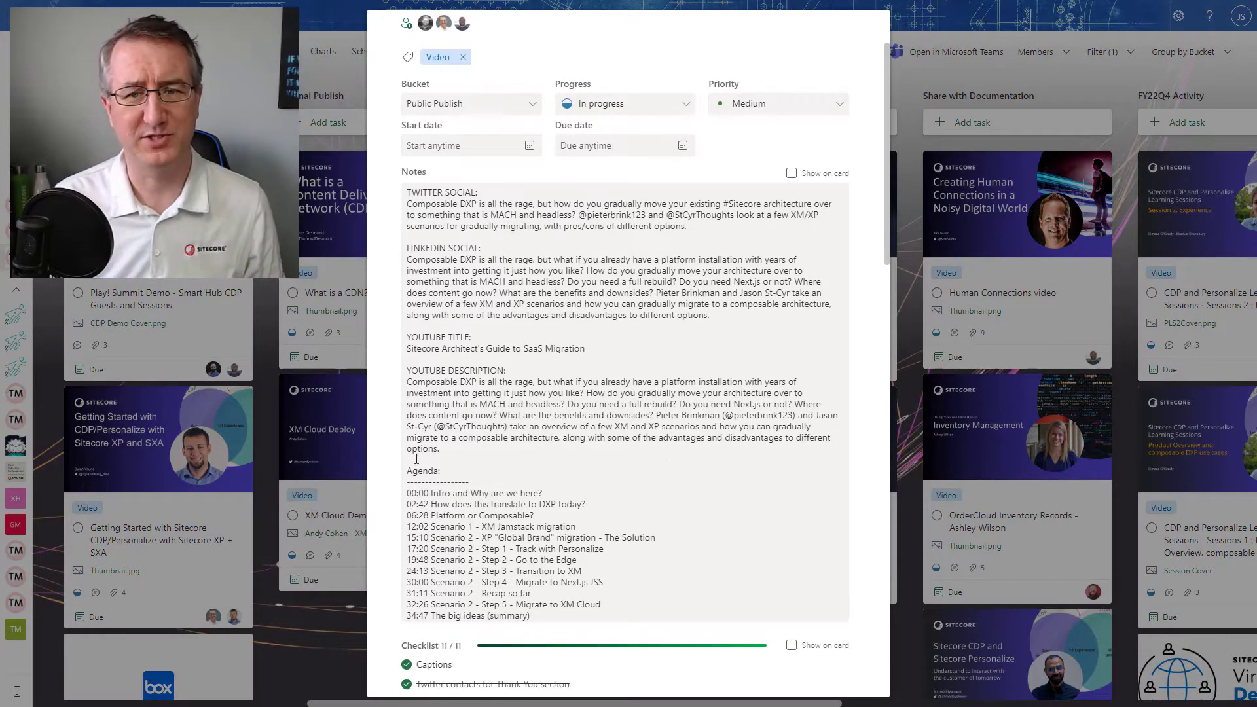
pyautogui.moveTo(886, 254); pyautogui.dragTo(888, 508)
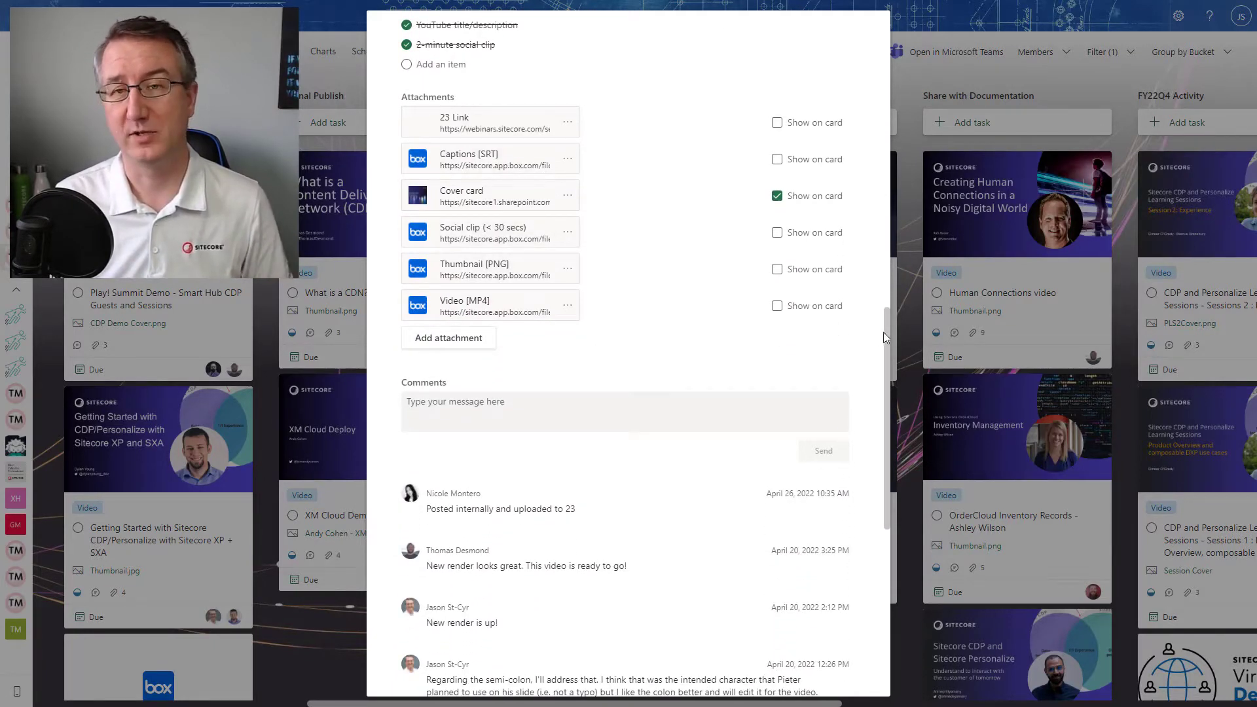
pyautogui.moveTo(885, 331); pyautogui.dragTo(891, 522)
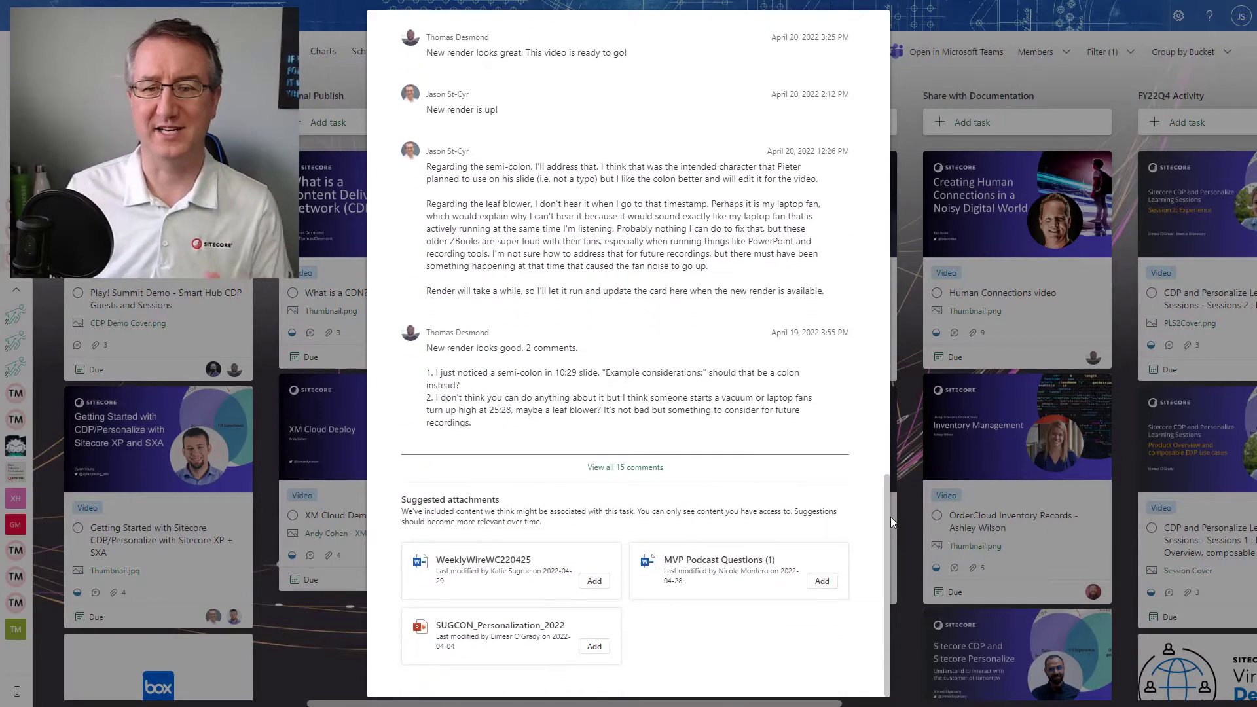
pyautogui.click(637, 468)
pyautogui.scroll(-5, 702, 445)
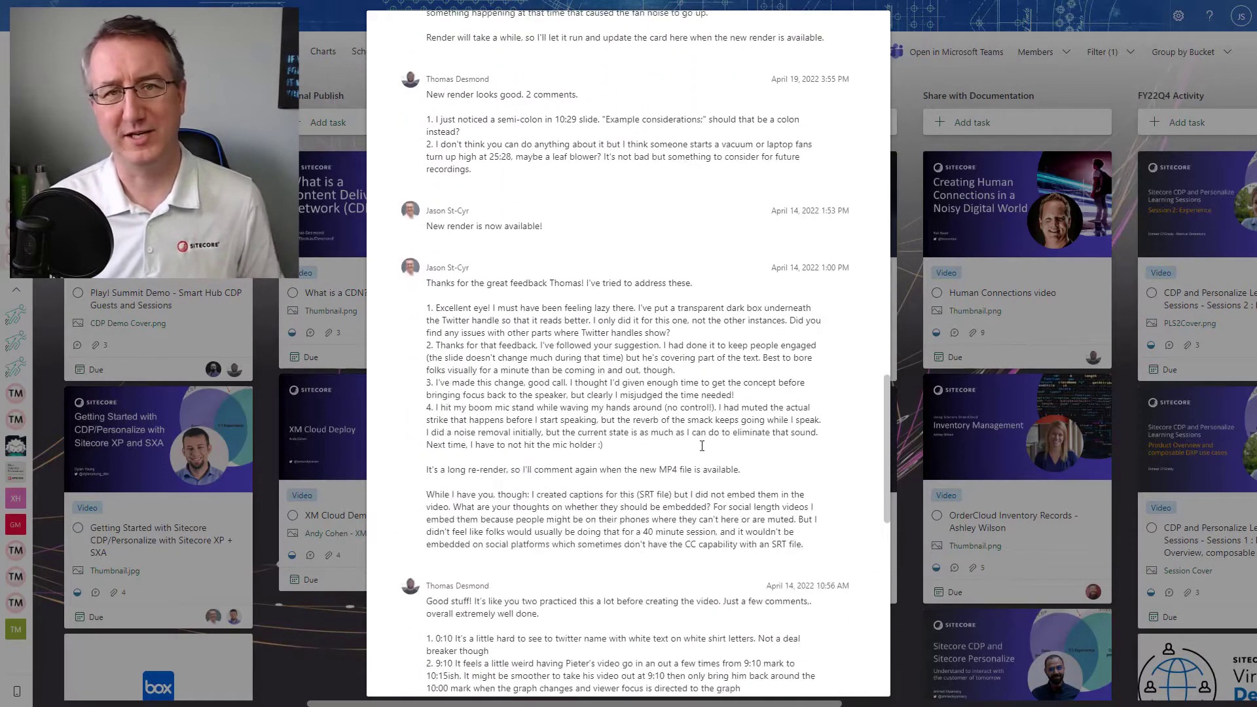
pyautogui.scroll(-2, 701, 445)
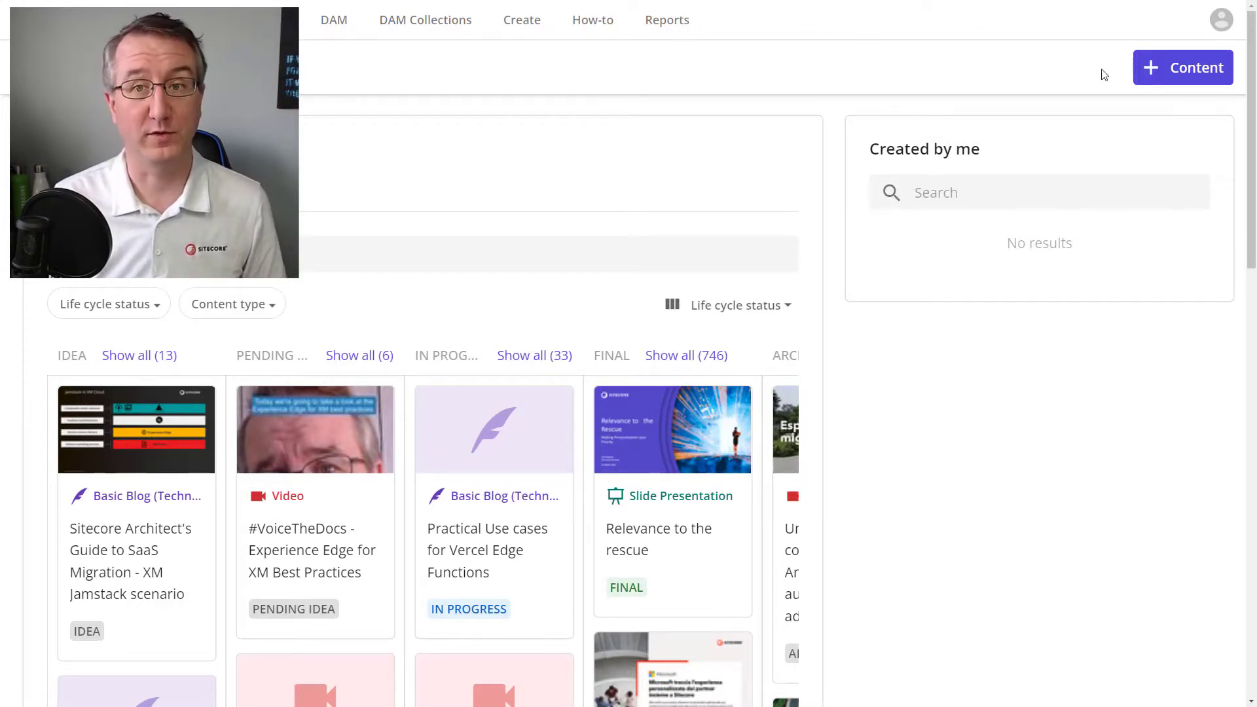
# - Switch to Sitecore Content Hub and start a new content item named "Video reviews in Content Hub" with the content-upload-only option off
pyautogui.click(1149, 71)
pyautogui.click(738, 113)
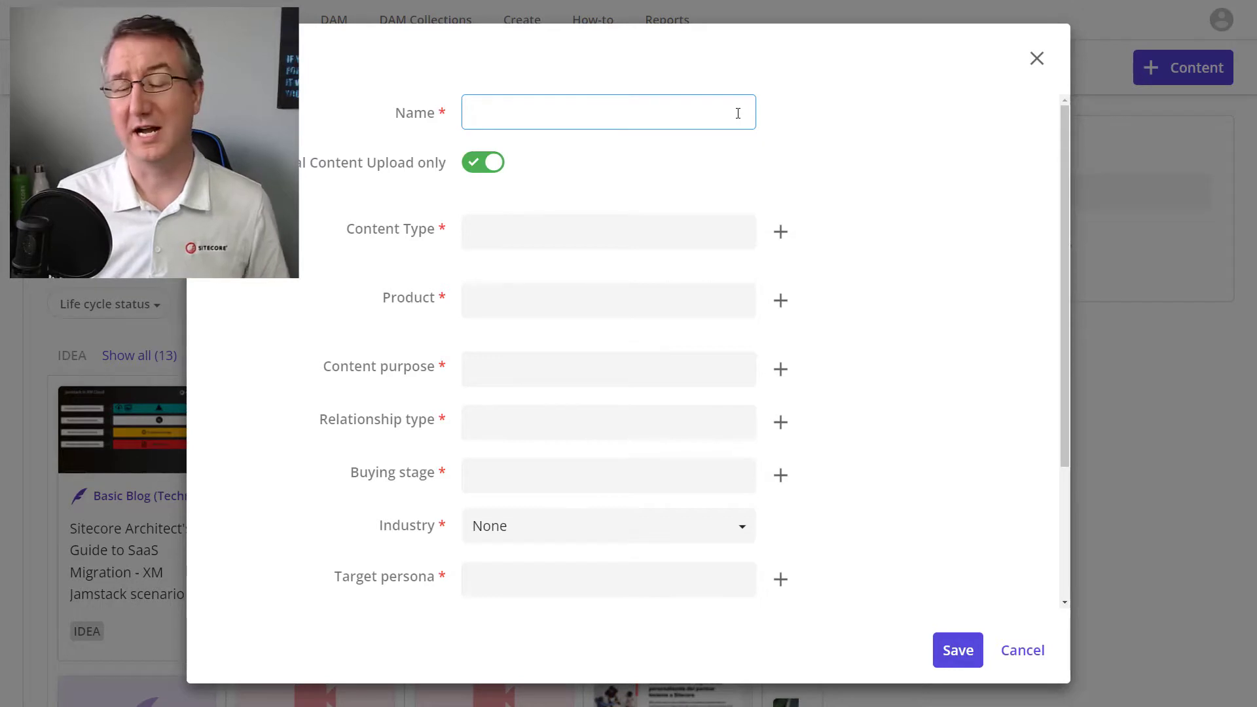
pyautogui.write('Video reviews in Content Hub')
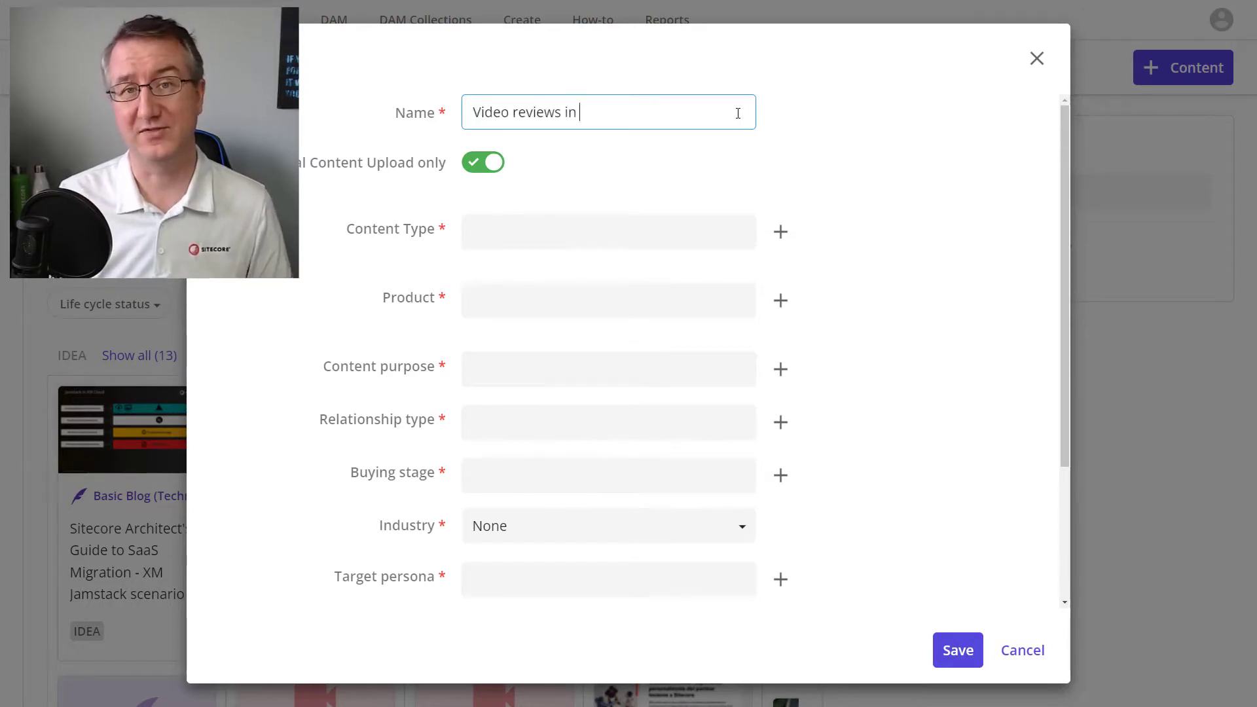
pyautogui.click(478, 168)
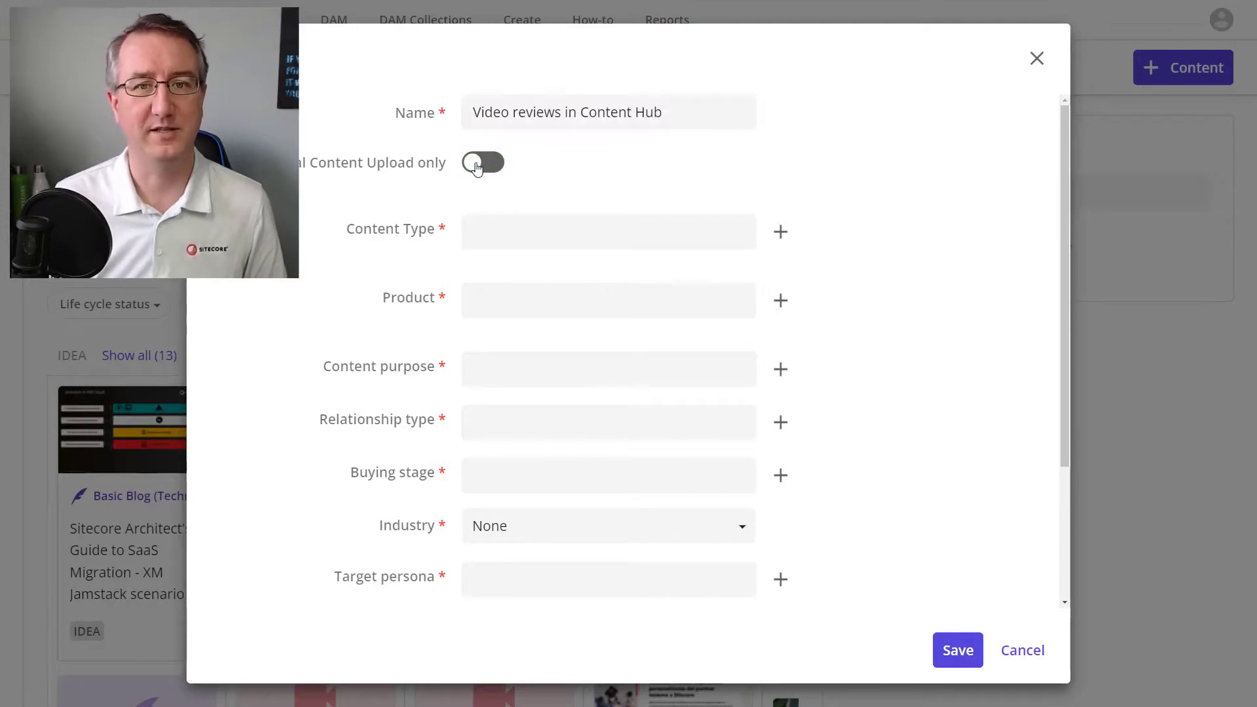
# - Classify the item as Video with External purpose and Customer and Internal relationship types, choose its product, and save it
pyautogui.click(781, 232)
pyautogui.click(781, 300)
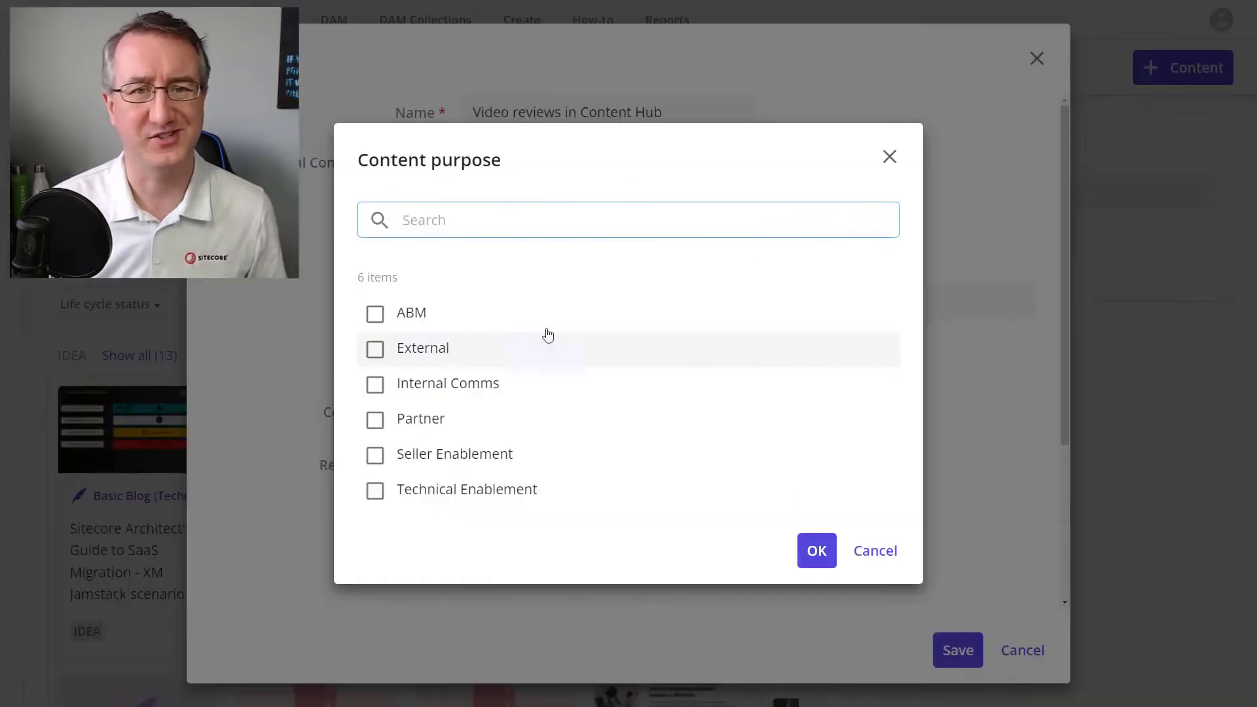
pyautogui.click(815, 551)
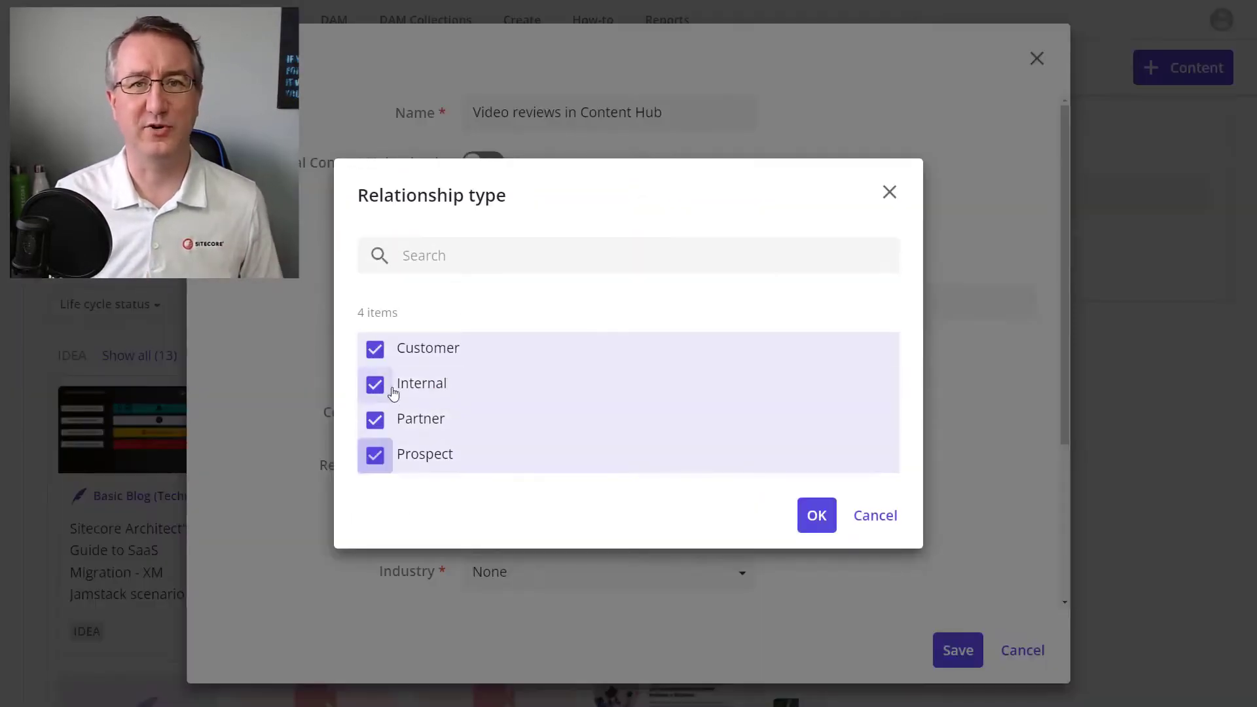
pyautogui.click(374, 455)
pyautogui.click(374, 420)
pyautogui.click(817, 516)
pyautogui.click(958, 650)
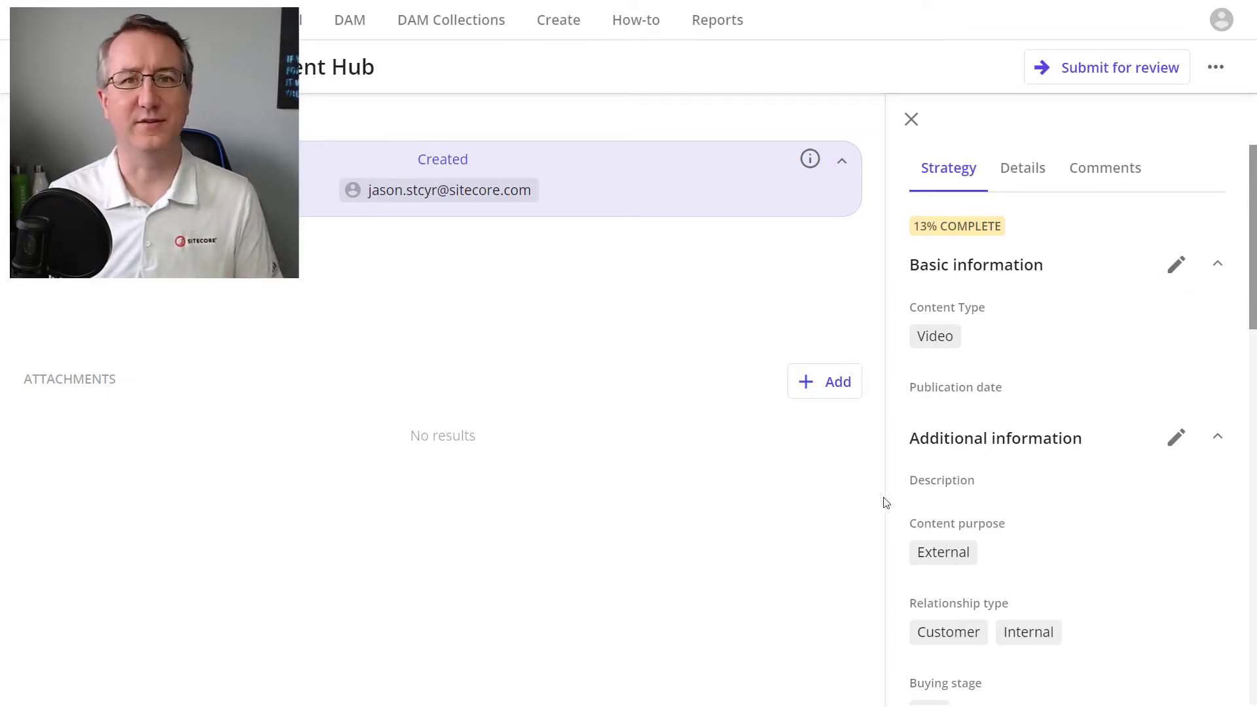
# - Upload "Content Hub Video Reviews.mp4" as an attachment of the content item
pyautogui.click(830, 391)
pyautogui.click(733, 427)
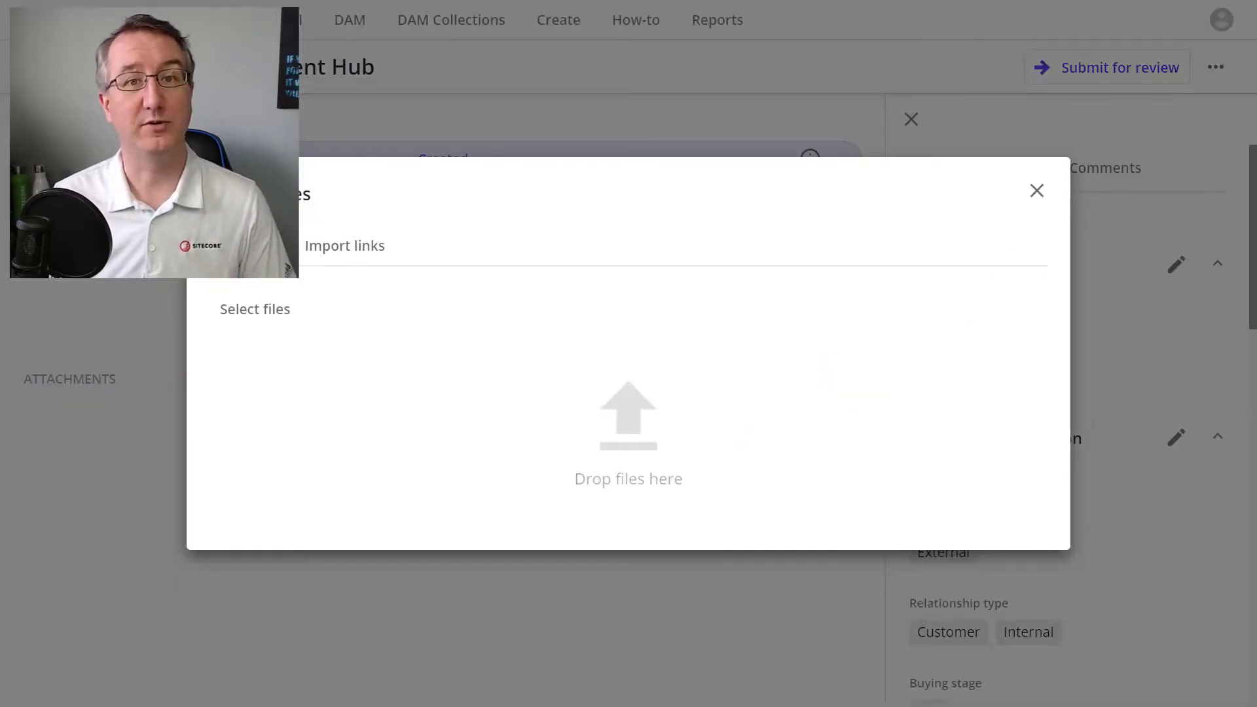
pyautogui.moveTo(780, 383); pyautogui.dragTo(415, 411)
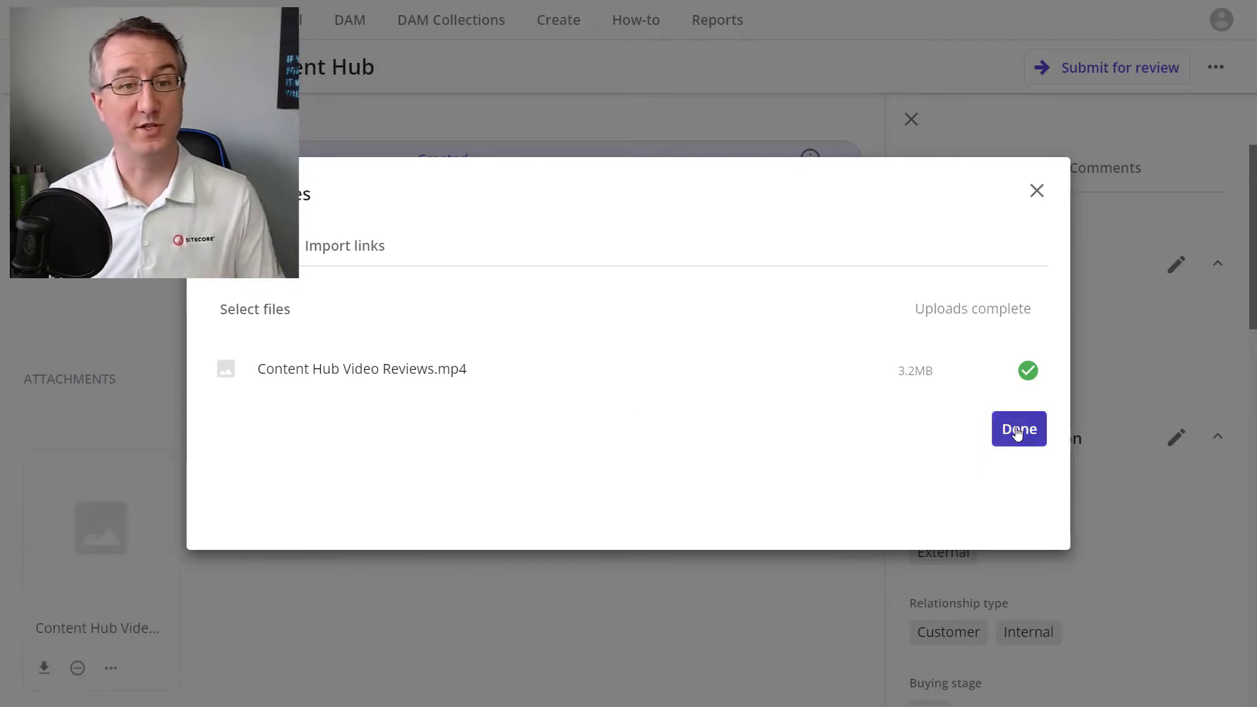
pyautogui.click(1016, 432)
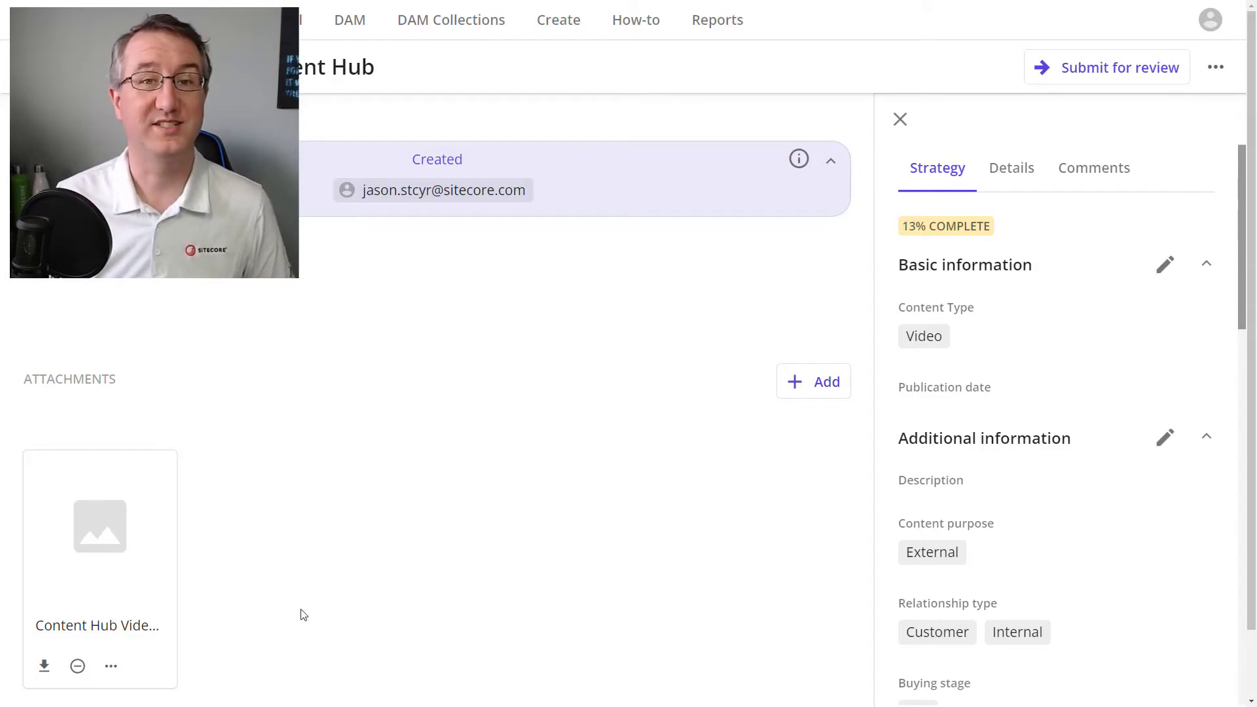
# - Open the attached video's detail page and upload the "Reviewing videos demo" image as its alternative thumbnail
pyautogui.click(116, 540)
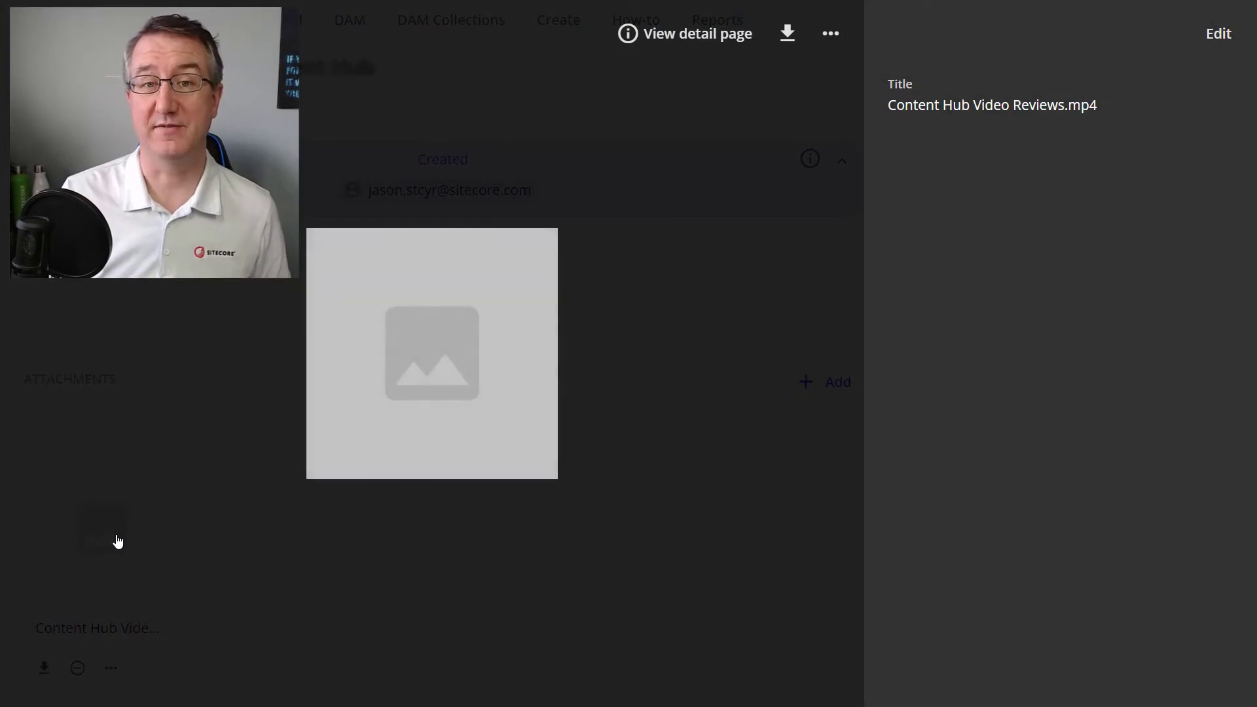
pyautogui.click(689, 45)
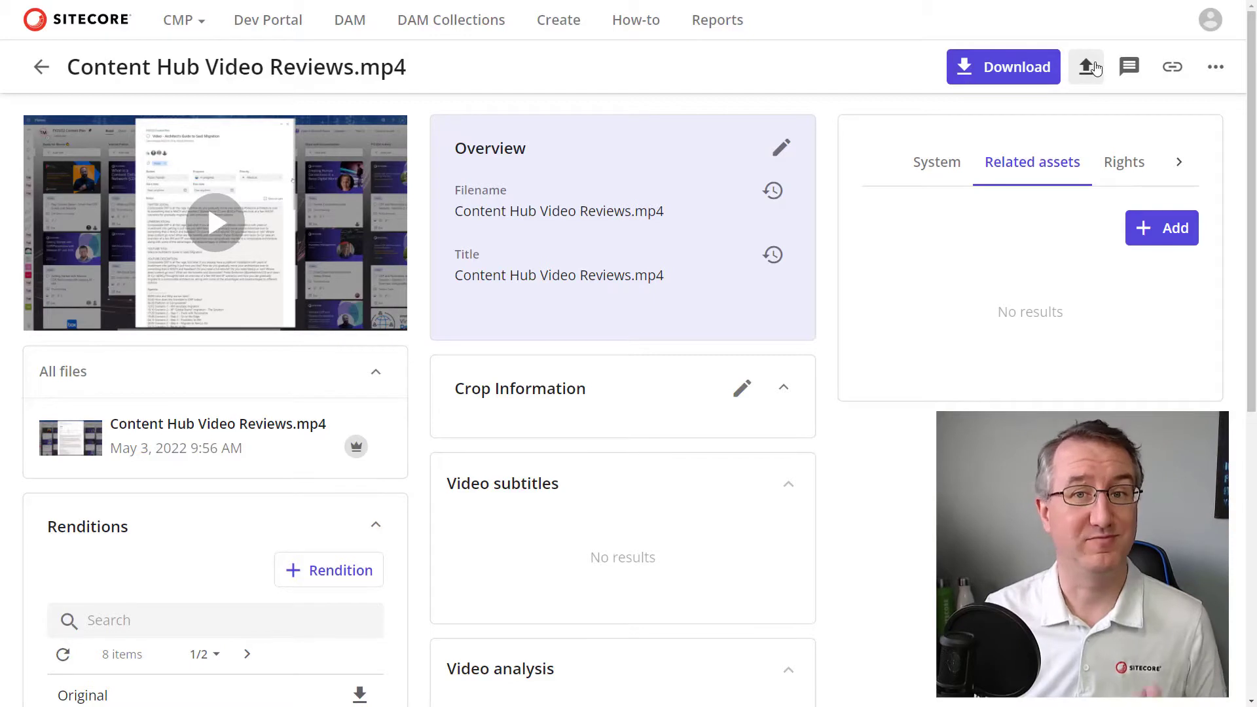
pyautogui.click(1096, 68)
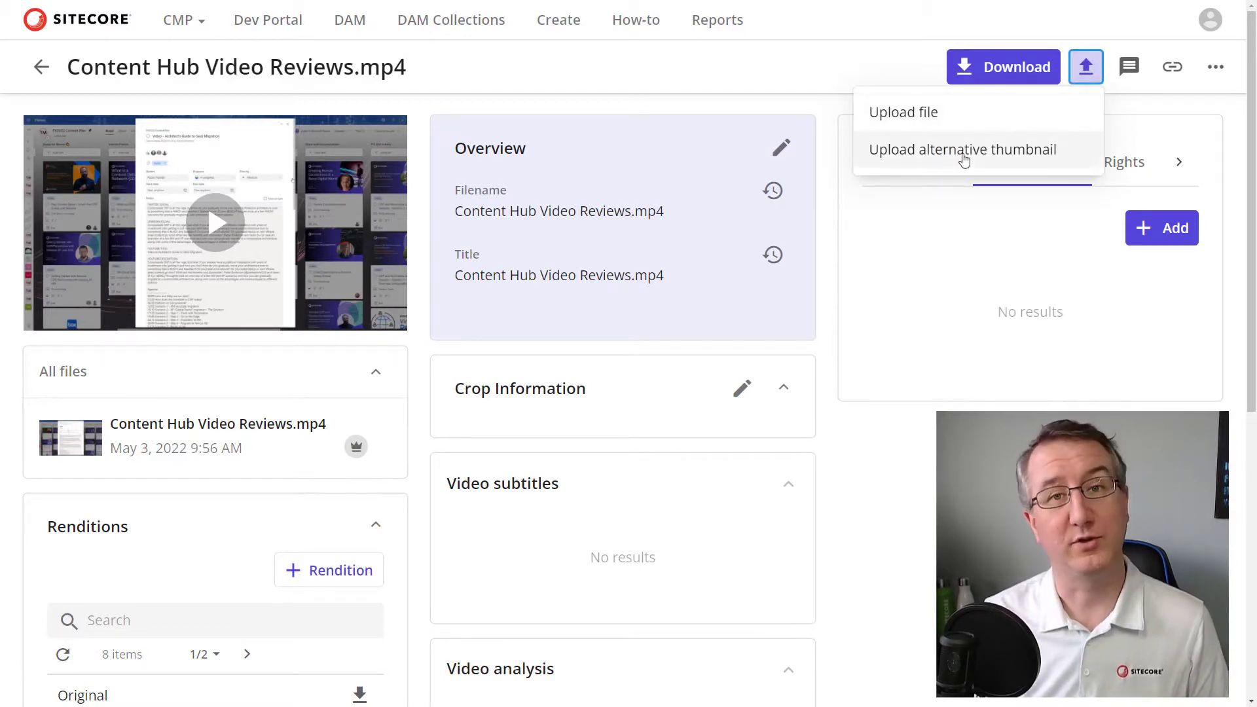
pyautogui.click(952, 152)
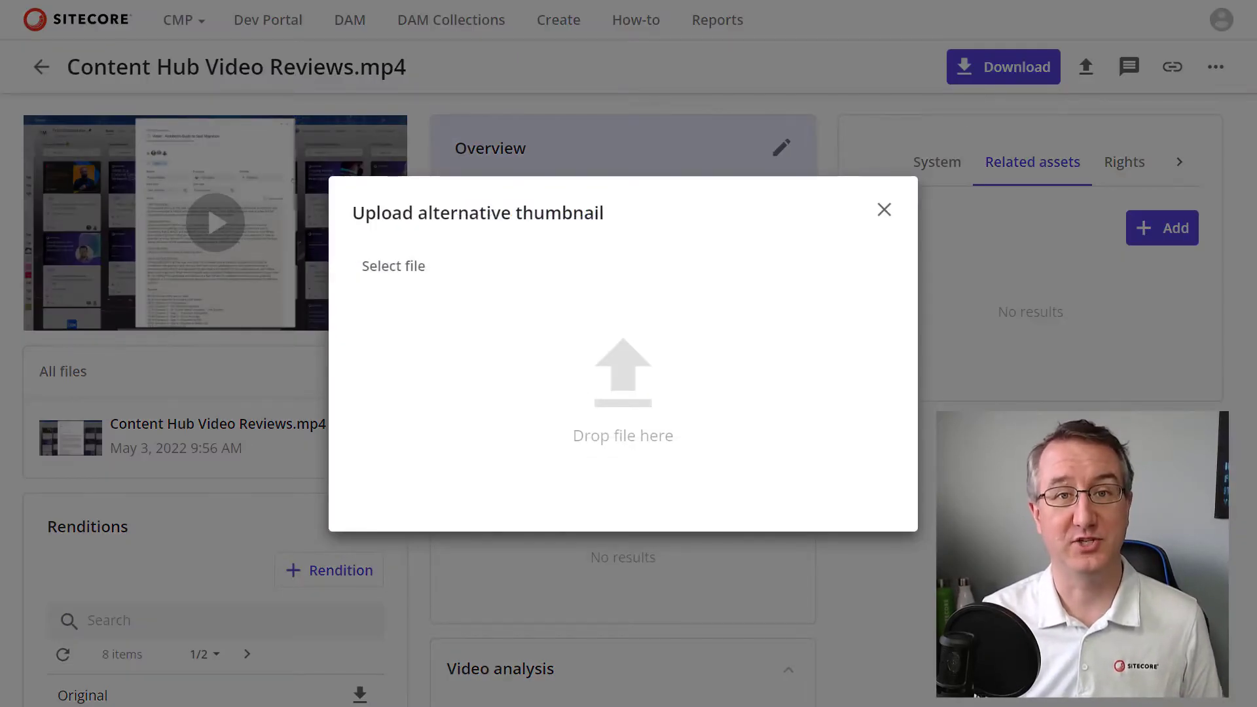
pyautogui.moveTo(864, 321); pyautogui.dragTo(687, 325)
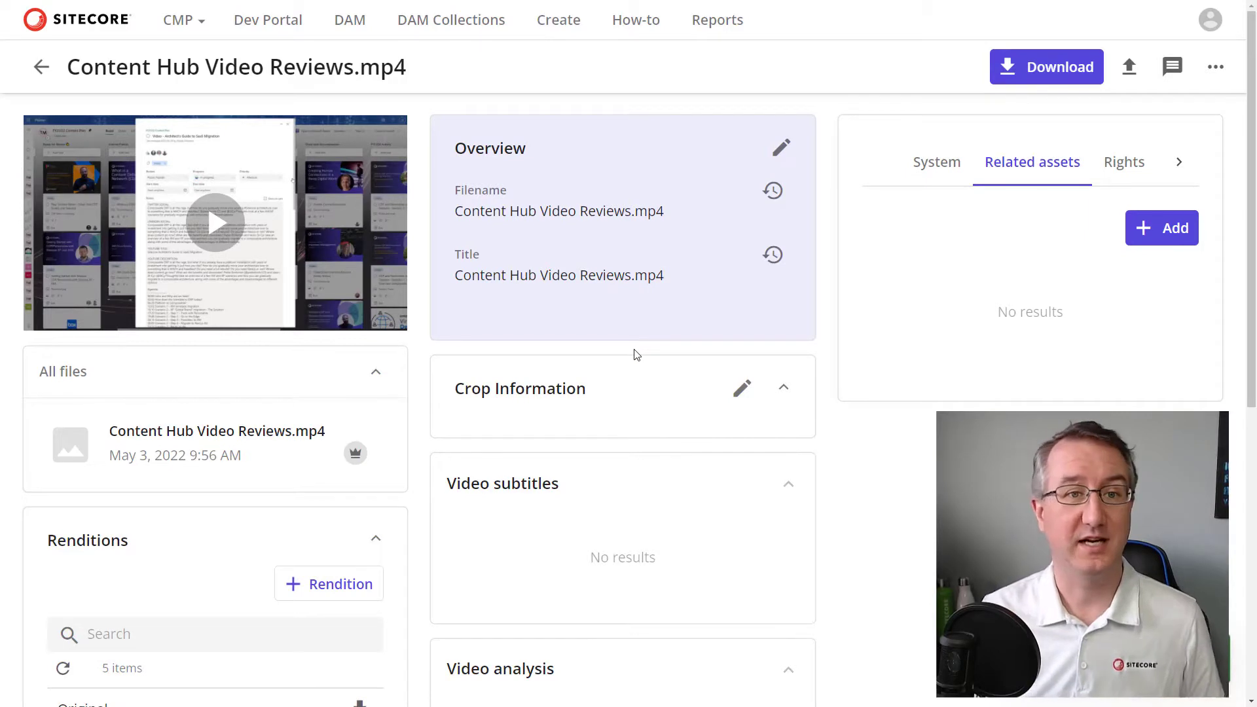
# - Upload the PNG thumbnail image as a related asset of the video
pyautogui.click(1143, 230)
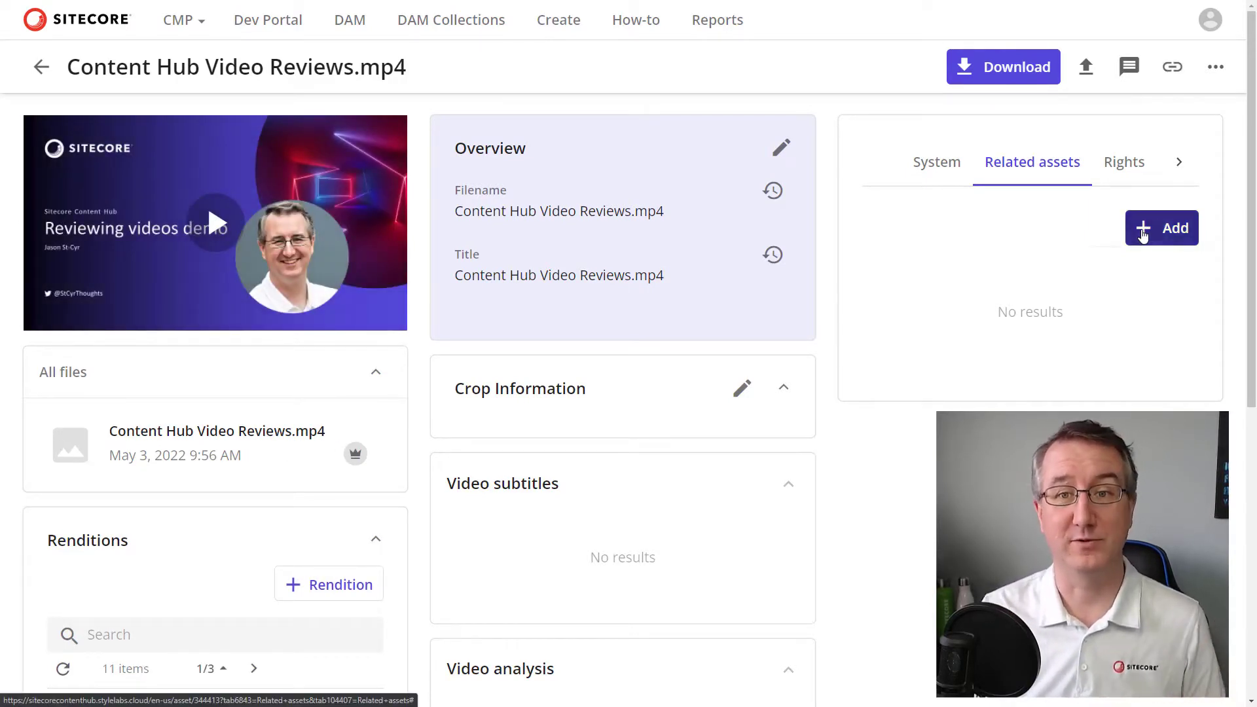
pyautogui.click(1098, 272)
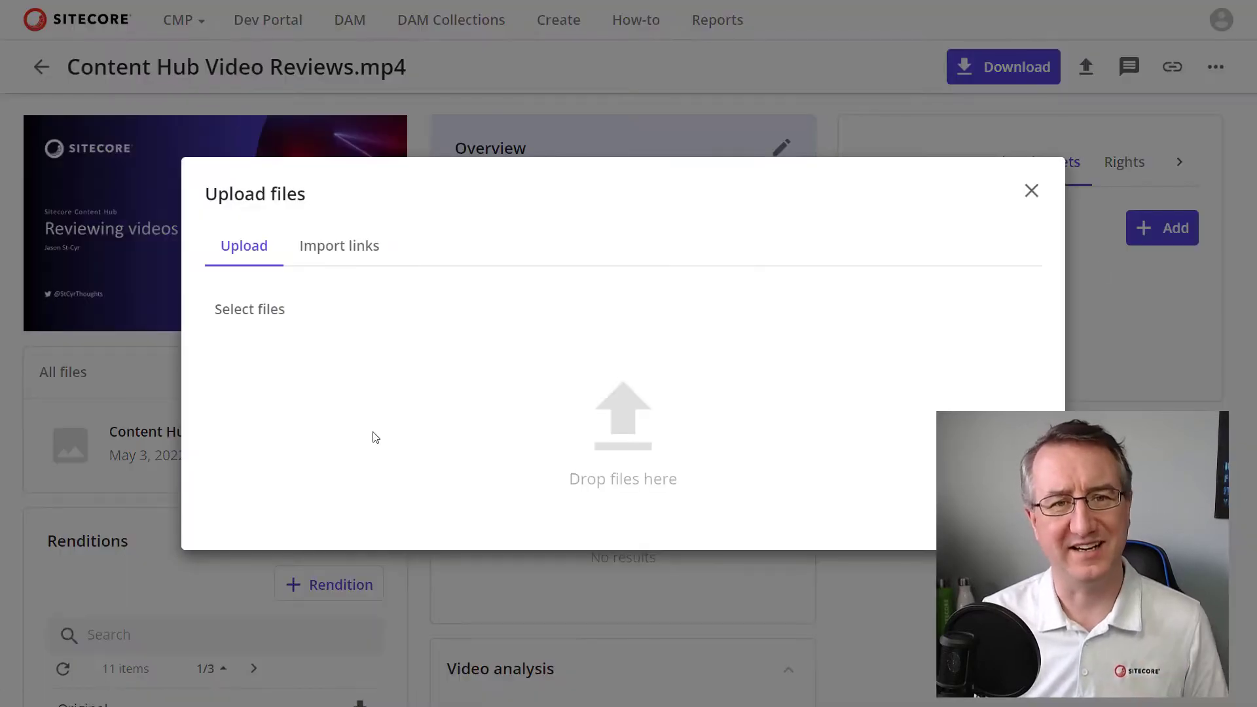
pyautogui.moveTo(645, 357); pyautogui.dragTo(486, 398)
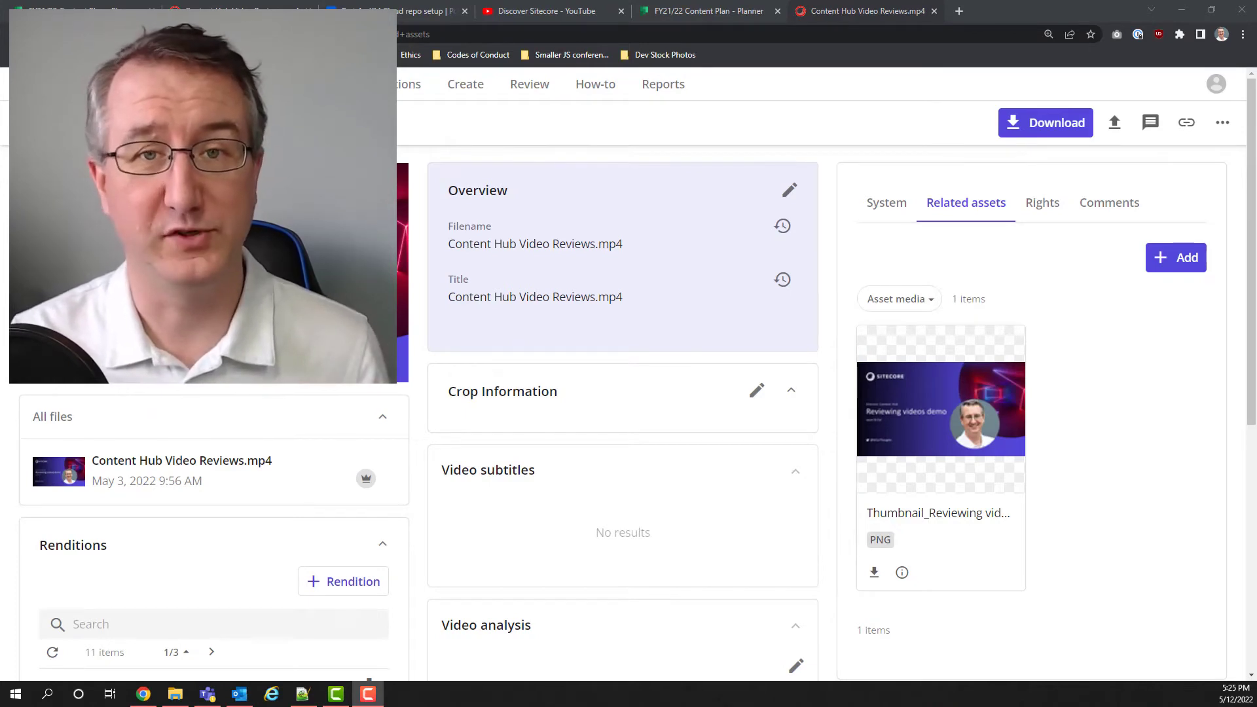
# - Paste the prepared YouTube and LinkedIn publishing text into the description of the video's Overview
pyautogui.click(790, 191)
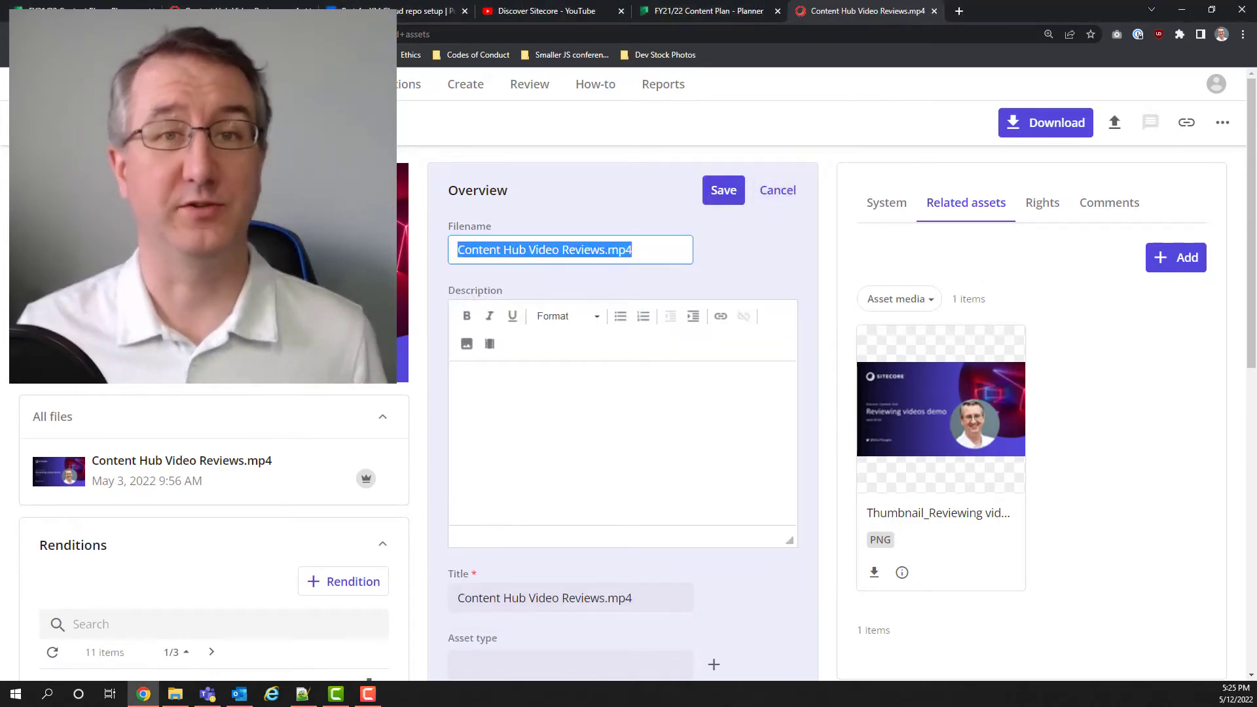
pyautogui.hotkey('alt', 'Tab')
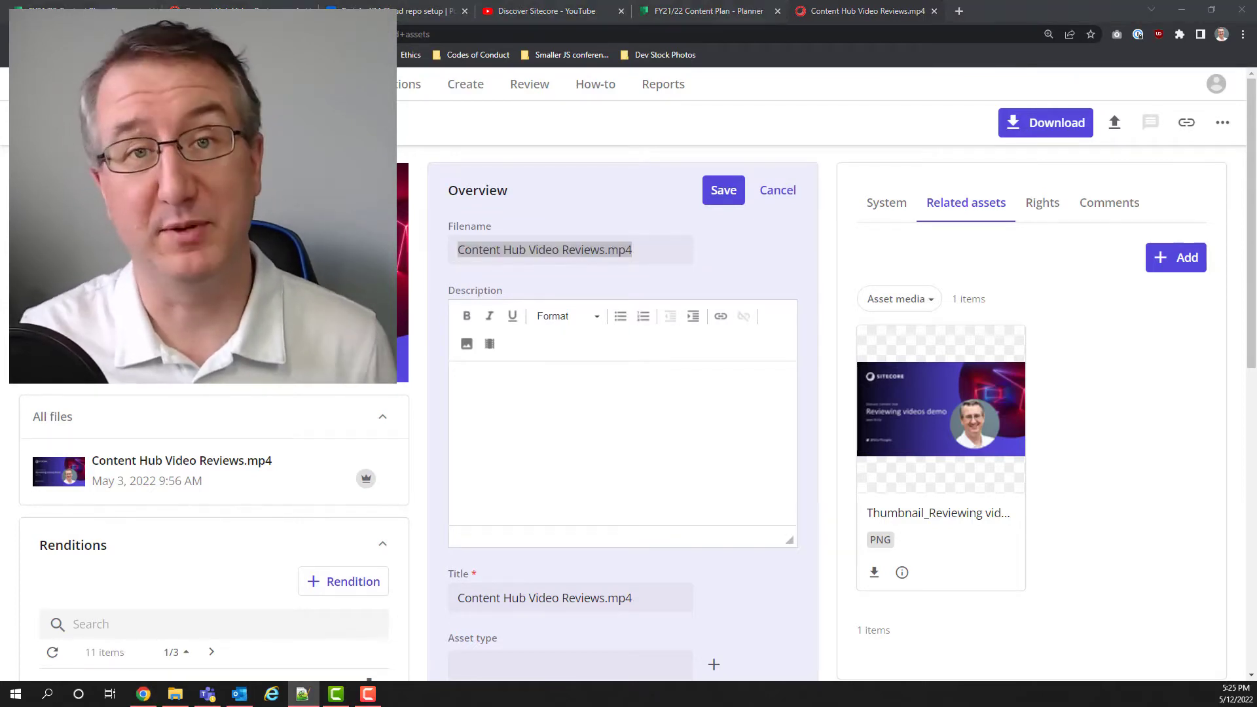
pyautogui.click(503, 391)
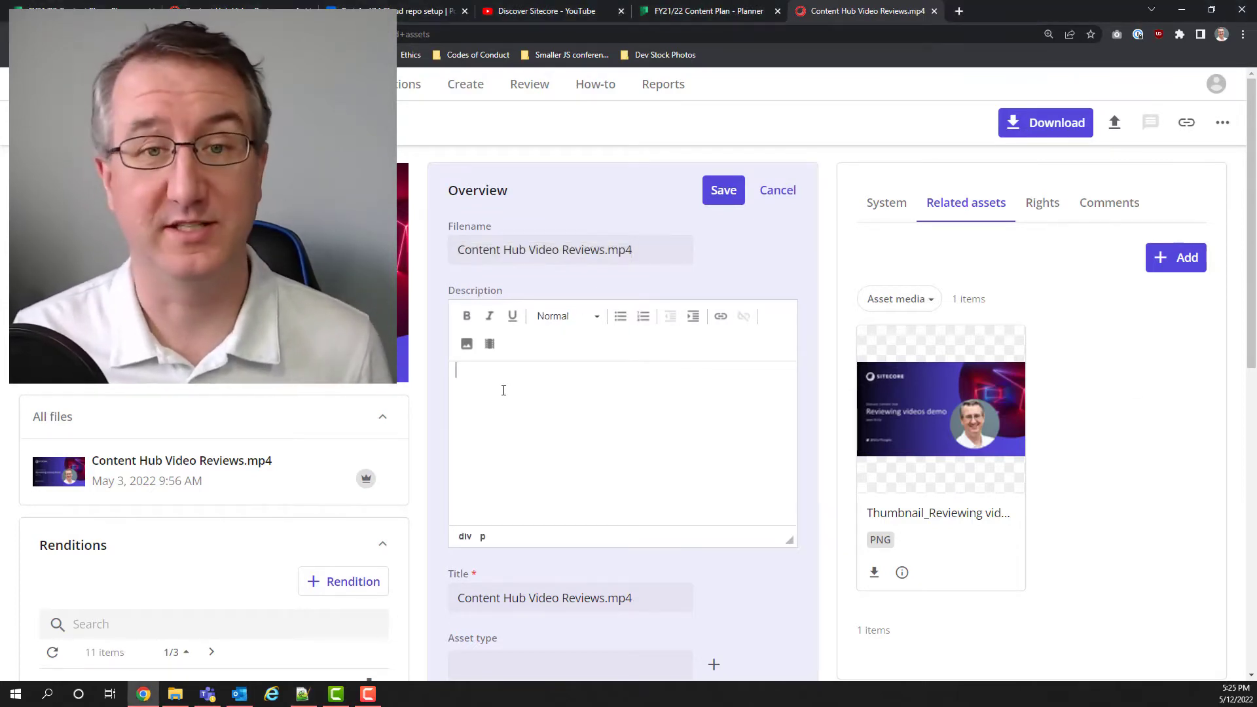
pyautogui.hotkey('ctrl', 'v')
pyautogui.hotkey('ctrl', 'Home')
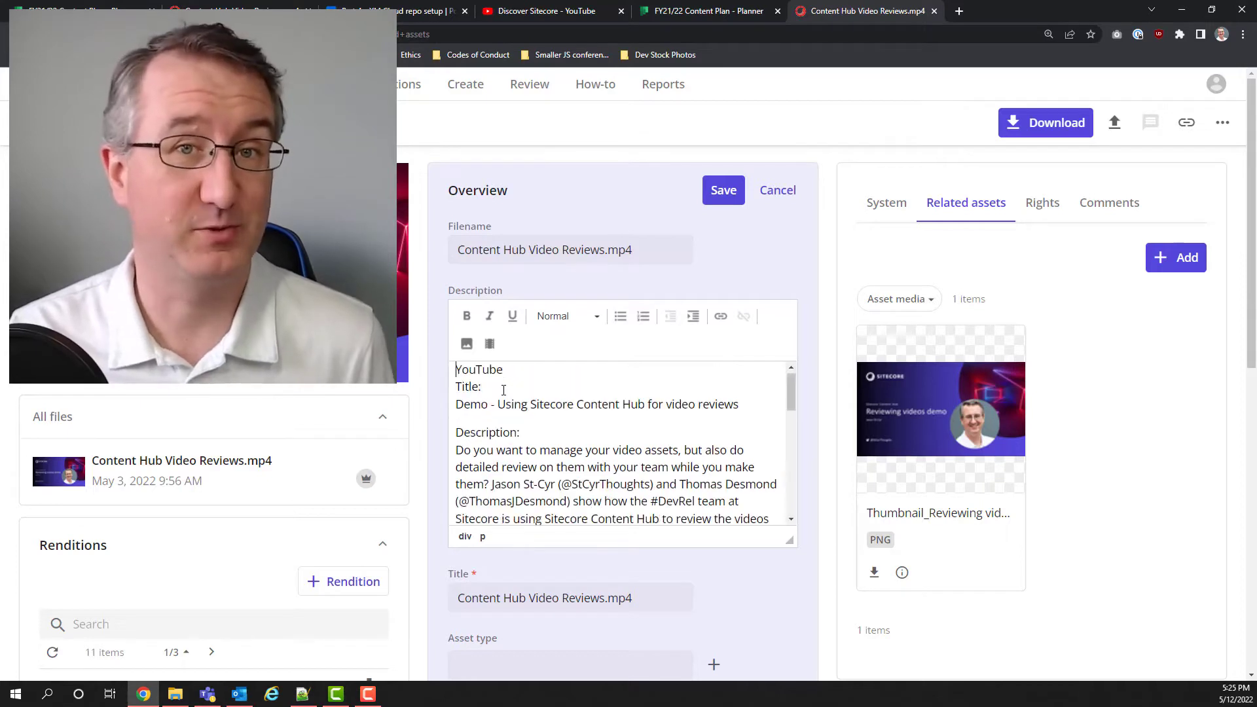
# - Bold the platform headings in the description, including "YouTube" and "LinkedIn:"
pyautogui.hotkey('shift', 'End')
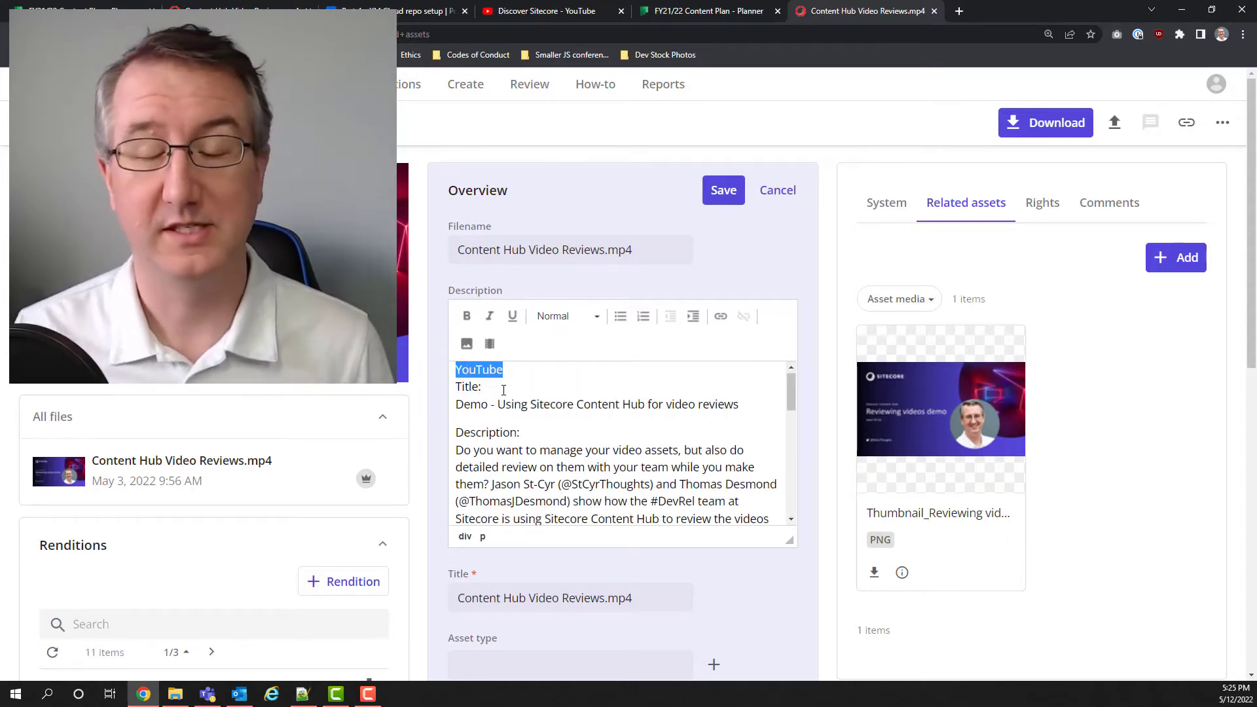
pyautogui.hotkey('ctrl', 'b')
pyautogui.press('Down')
pyautogui.press('Home')
pyautogui.hotkey('shift', 'End')
pyautogui.press('Down')
pyautogui.press('Down')
pyautogui.press('Down')
pyautogui.press('Home')
pyautogui.press('Down')
pyautogui.press('Down')
pyautogui.press('Down')
pyautogui.press('Down')
pyautogui.press('Down')
pyautogui.press('Down')
pyautogui.press('Down')
pyautogui.press('Down')
pyautogui.press('Down')
pyautogui.press('Down')
pyautogui.press('Down')
pyautogui.press('Down')
pyautogui.press('Down')
pyautogui.press('Down')
pyautogui.press('Down')
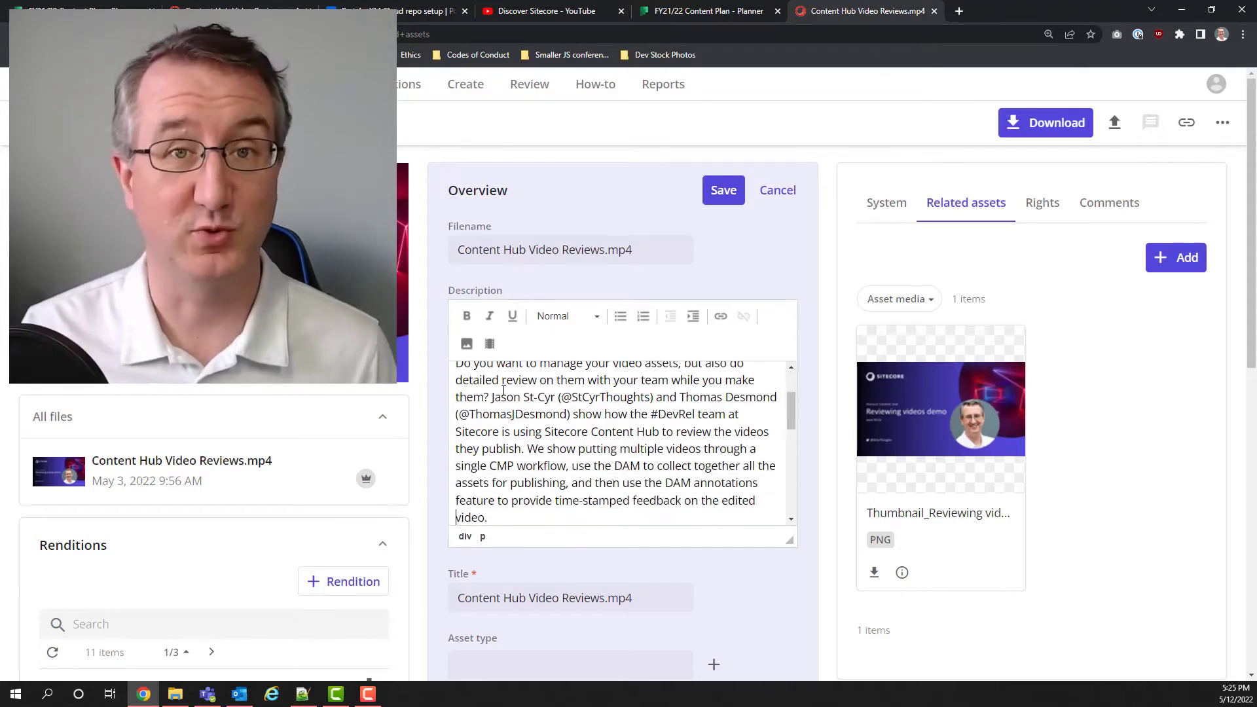
pyautogui.hotkey('shift', 'End')
pyautogui.hotkey('ctrl', 'b')
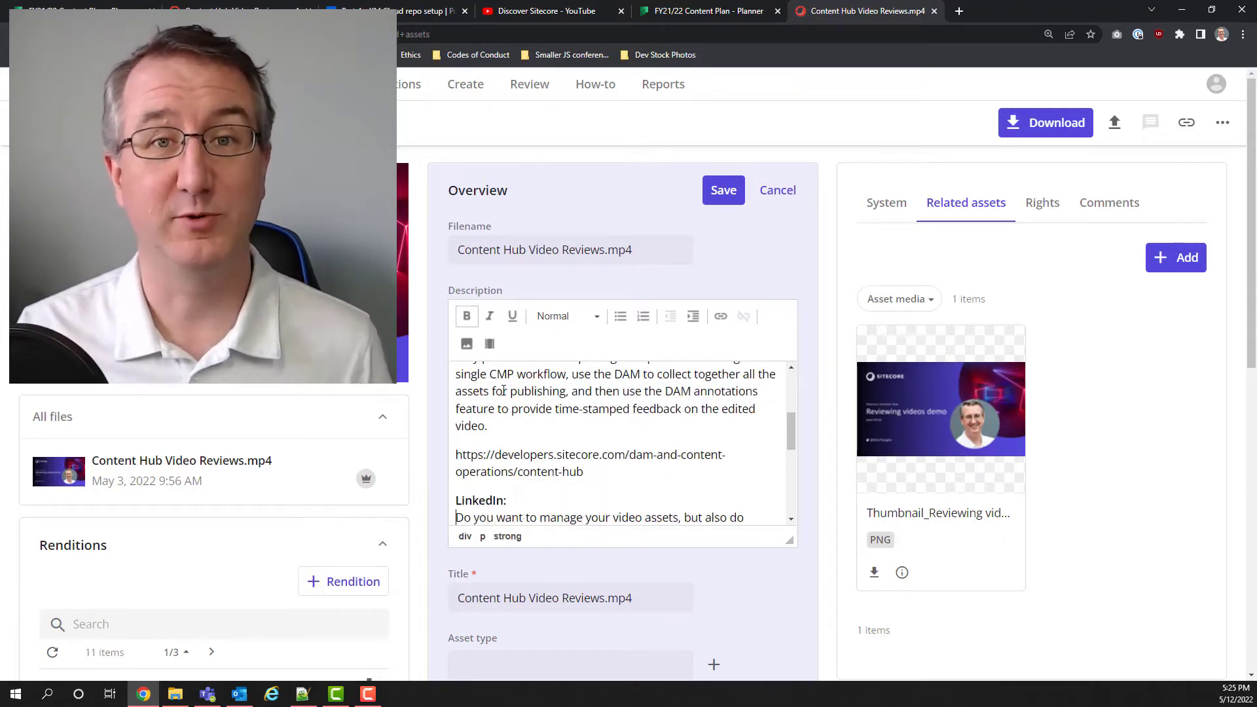
pyautogui.press('Down')
pyautogui.press('Down')
pyautogui.press('Down')
pyautogui.press('Down')
pyautogui.press('Down')
pyautogui.press('Down')
pyautogui.press('Down')
pyautogui.press('Down')
pyautogui.press('Home')
pyautogui.hotkey('shift', 'End')
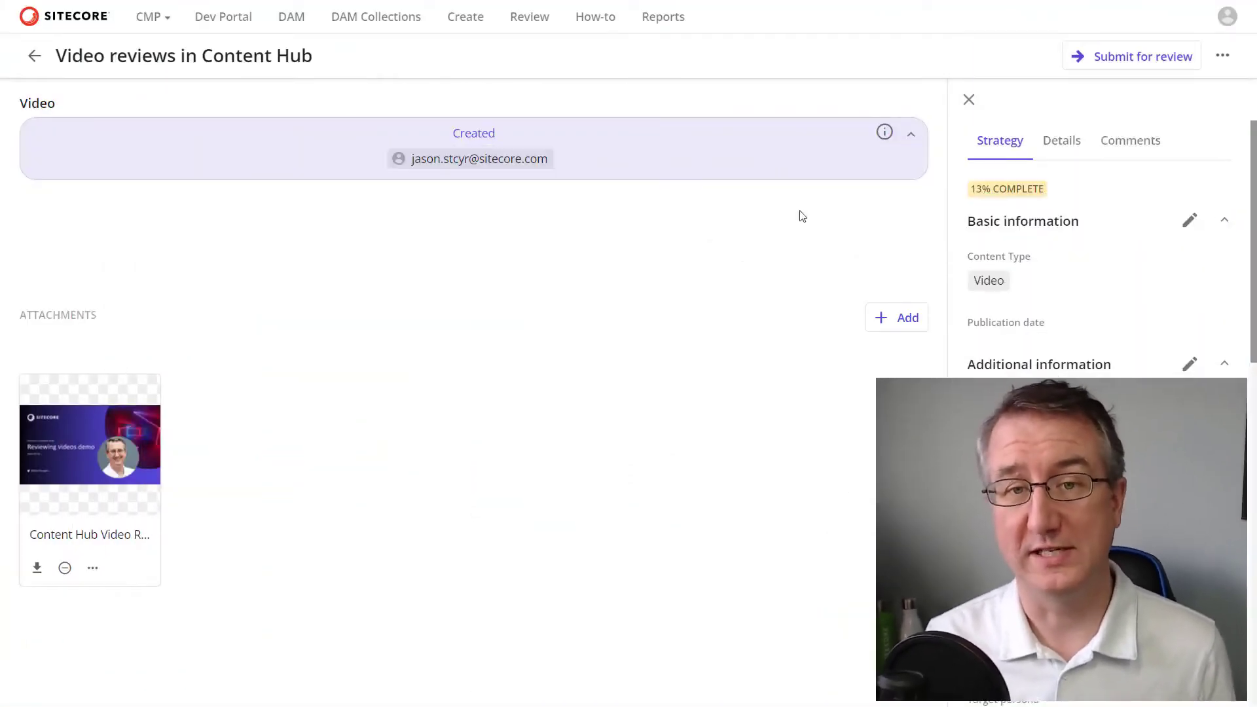
# - Upload "Content Hub Video Review_Teaser.mp4" as a second attachment of the "Video reviews in Content Hub" item
pyautogui.click(876, 318)
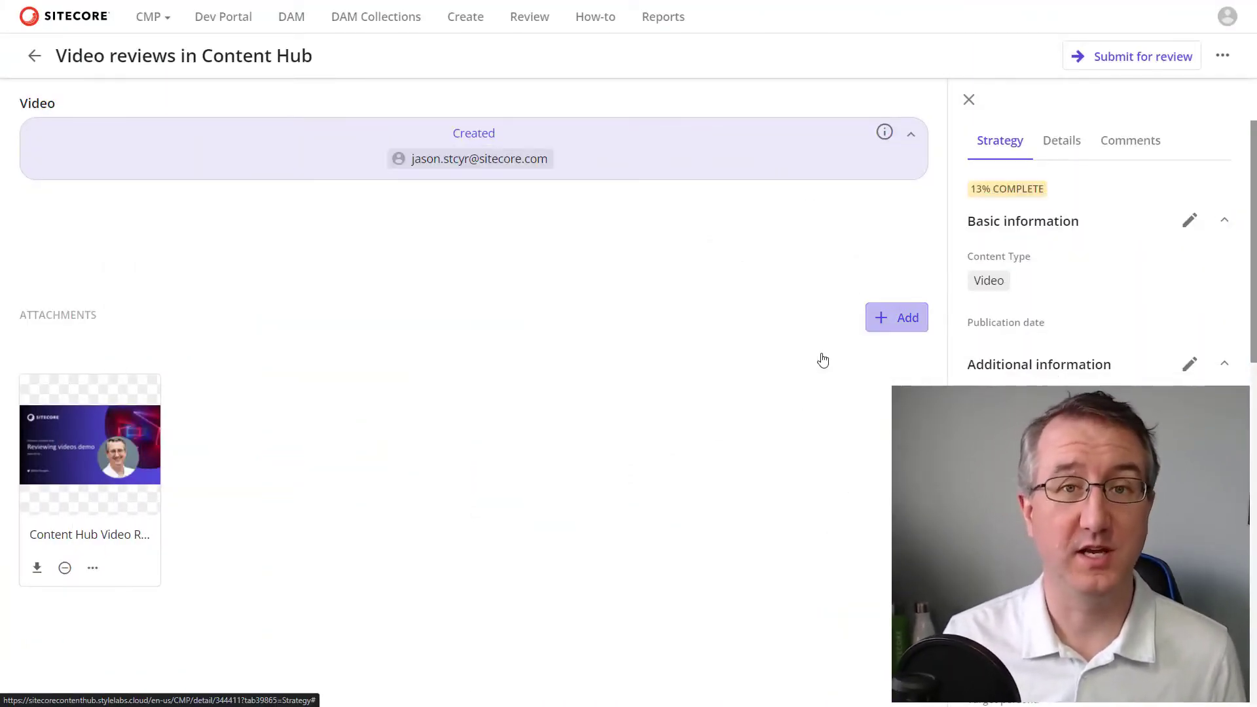
pyautogui.click(823, 357)
pyautogui.moveTo(823, 359); pyautogui.dragTo(615, 370)
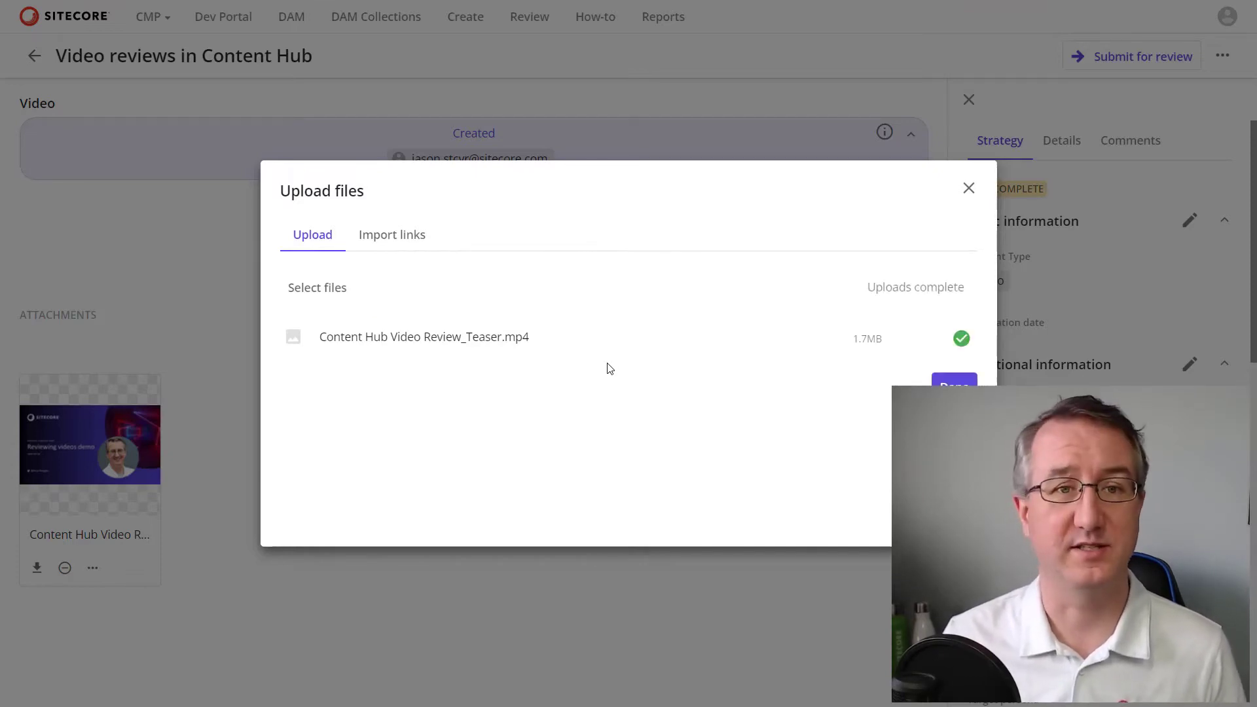
pyautogui.click(970, 195)
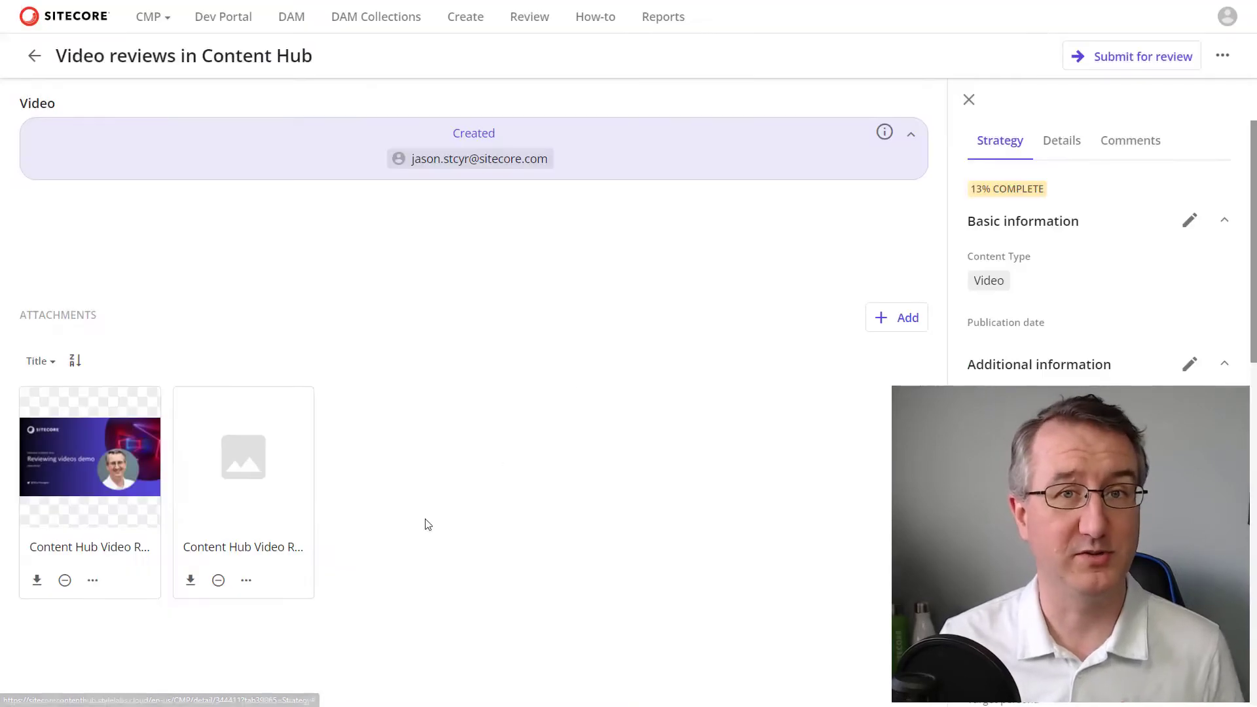
# - Open the detail page of the attached teaser video
pyautogui.click(247, 488)
pyautogui.click(813, 31)
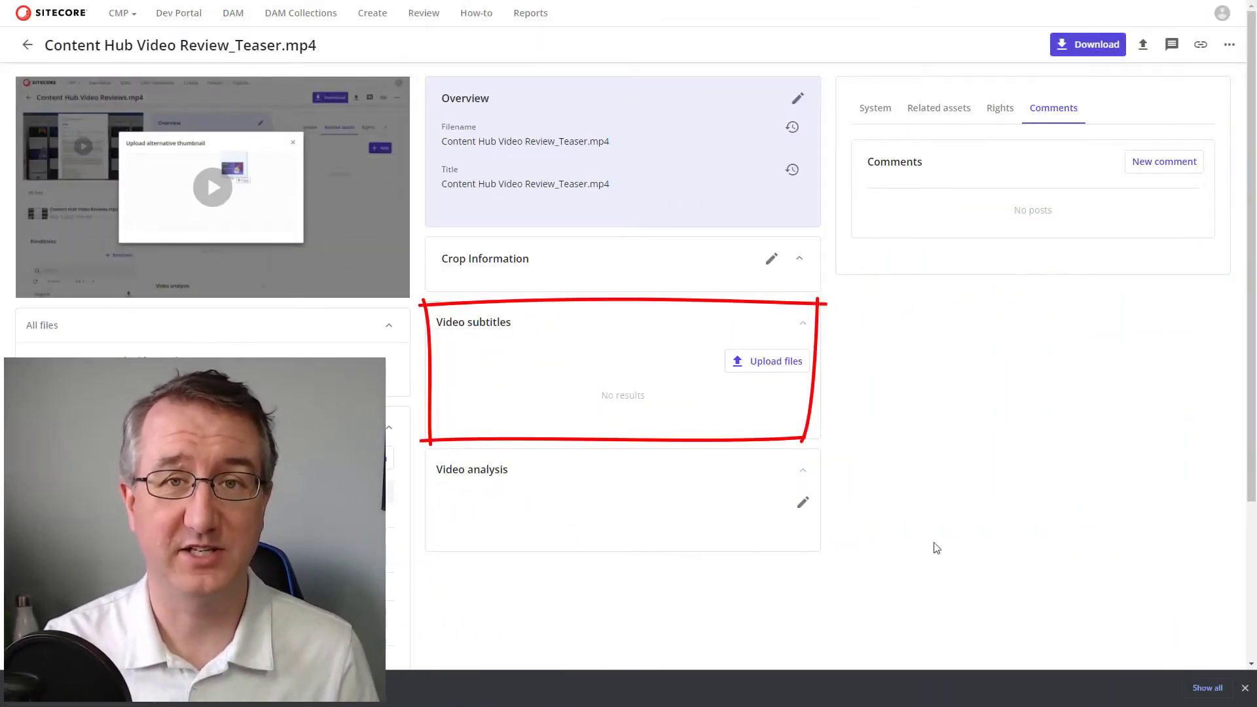
# - Upload "Captions_Video Review.srt" as the video subtitles of the teaser video
pyautogui.click(755, 361)
pyautogui.moveTo(1254, 425); pyautogui.dragTo(566, 400)
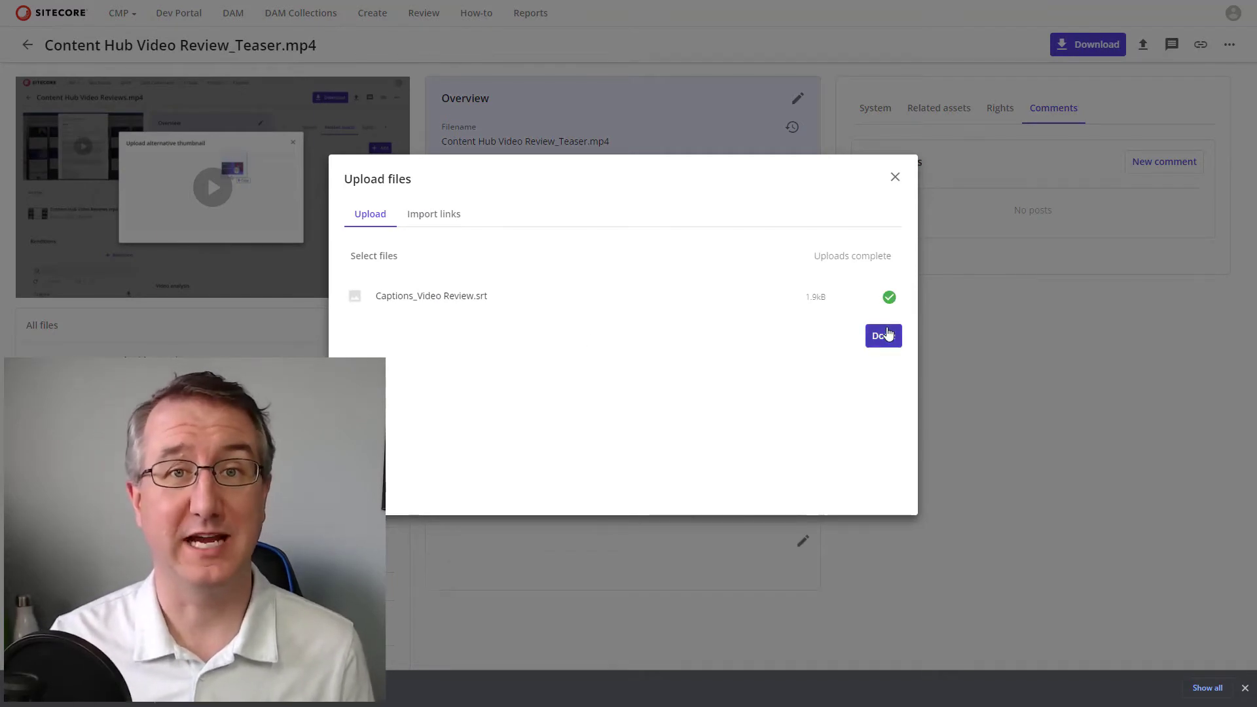
pyautogui.click(884, 335)
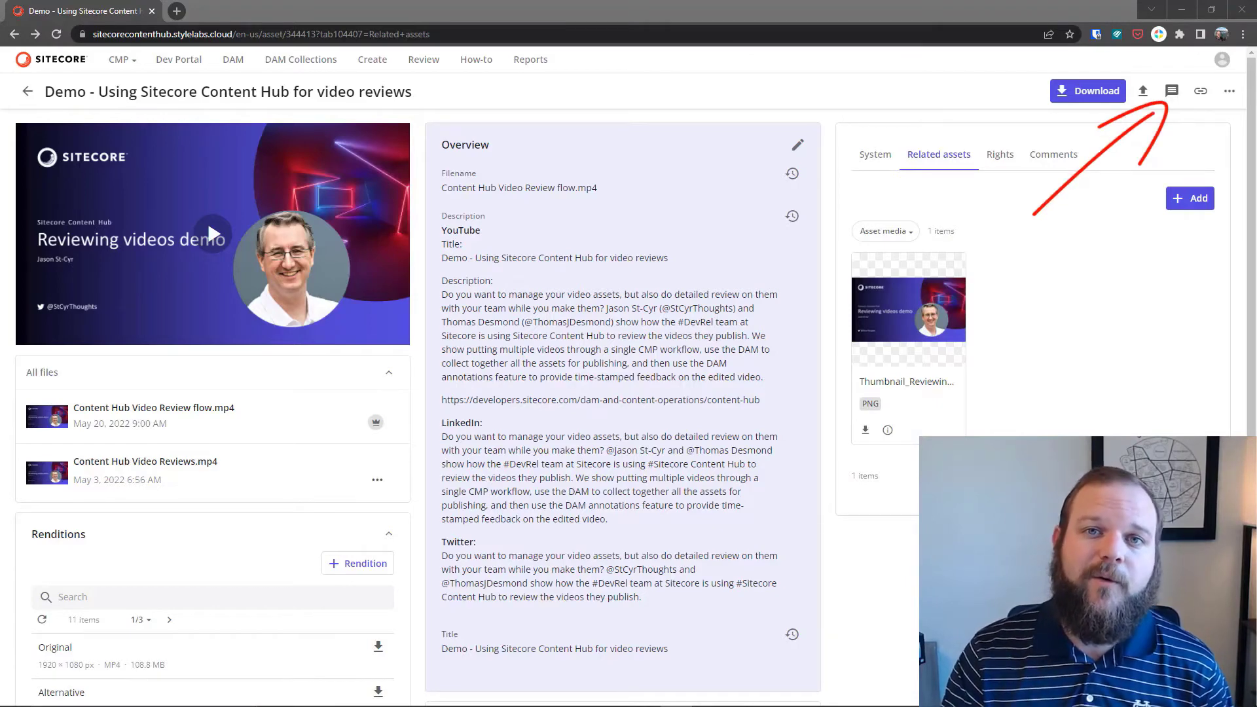
# - Open the annotations of the "Demo - Using Sitecore Content Hub for video reviews" asset and pause its video at 02:40
pyautogui.click(1171, 91)
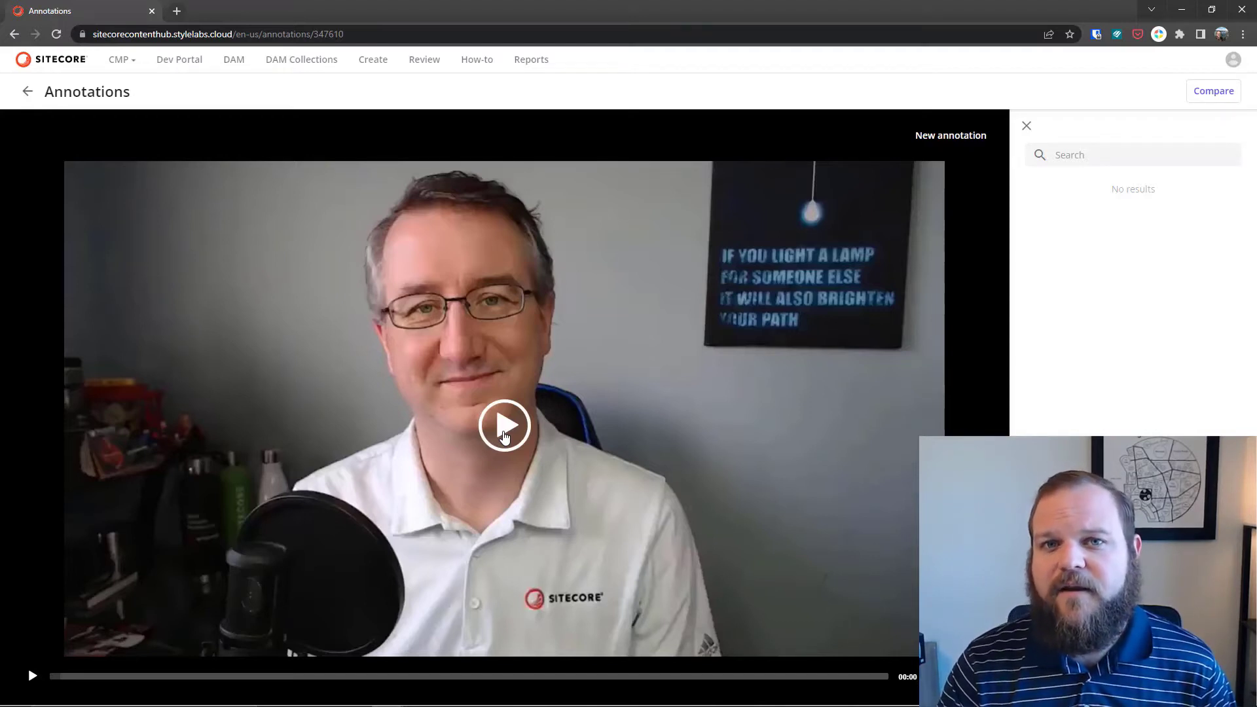
pyautogui.click(505, 435)
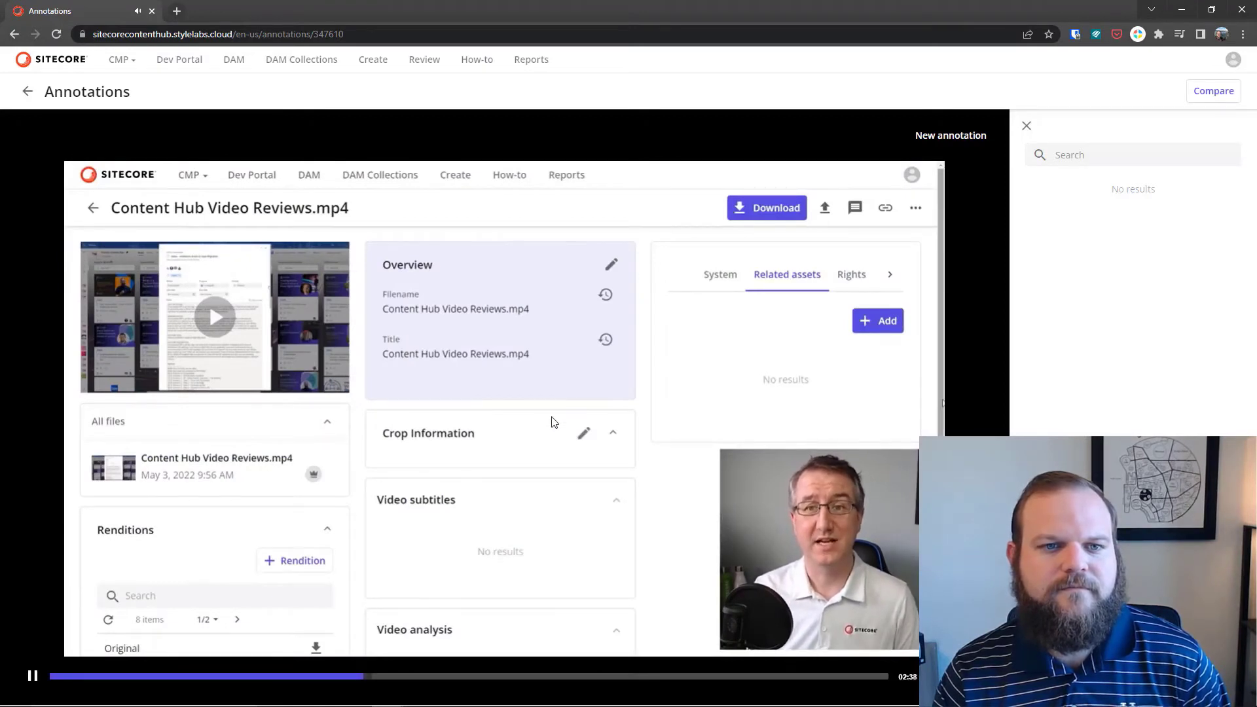
pyautogui.click(33, 677)
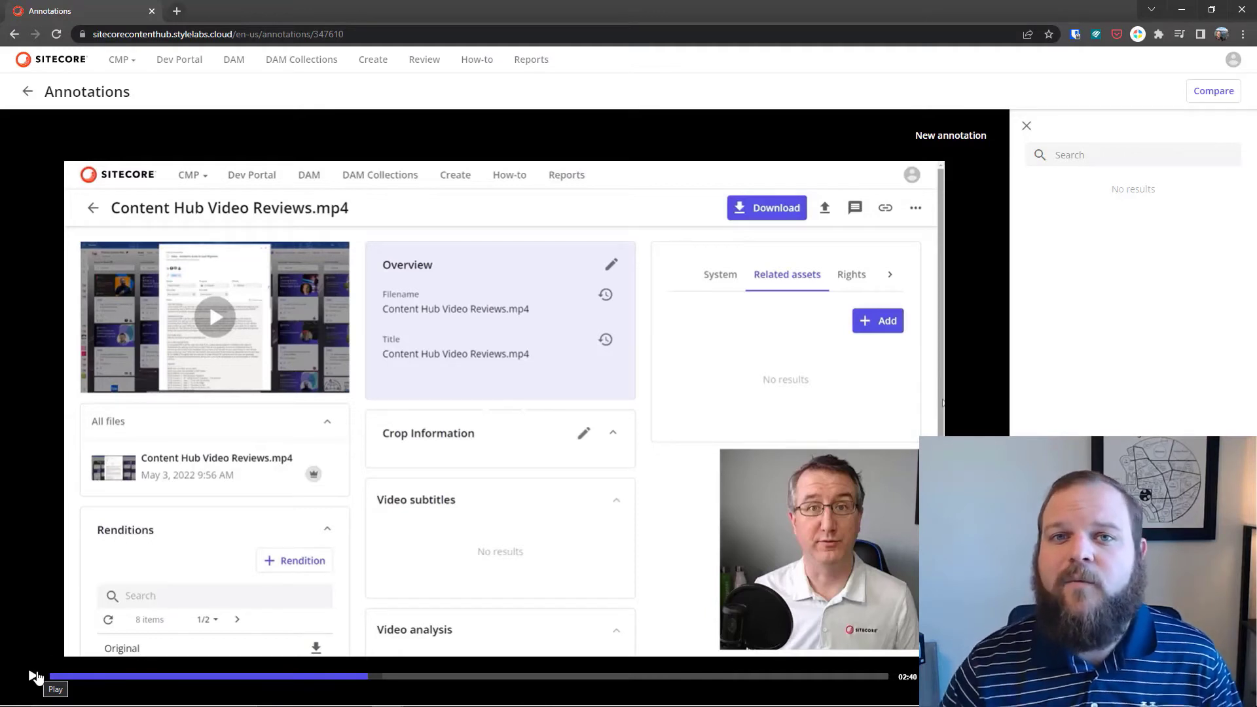
# - Annotate the frame's upload icon: "Consider adding an arrow or callout to show the upload button in top bar that you are referring to in this seciton."
pyautogui.click(968, 139)
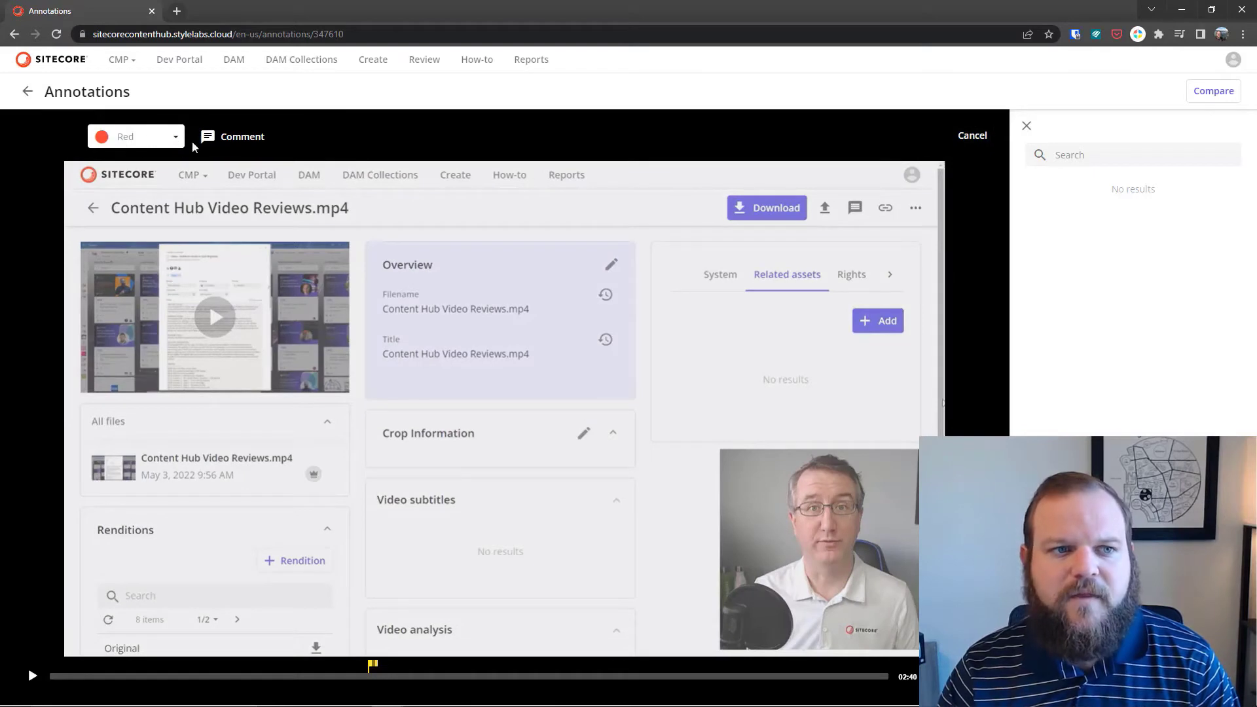
pyautogui.moveTo(797, 188); pyautogui.dragTo(856, 230)
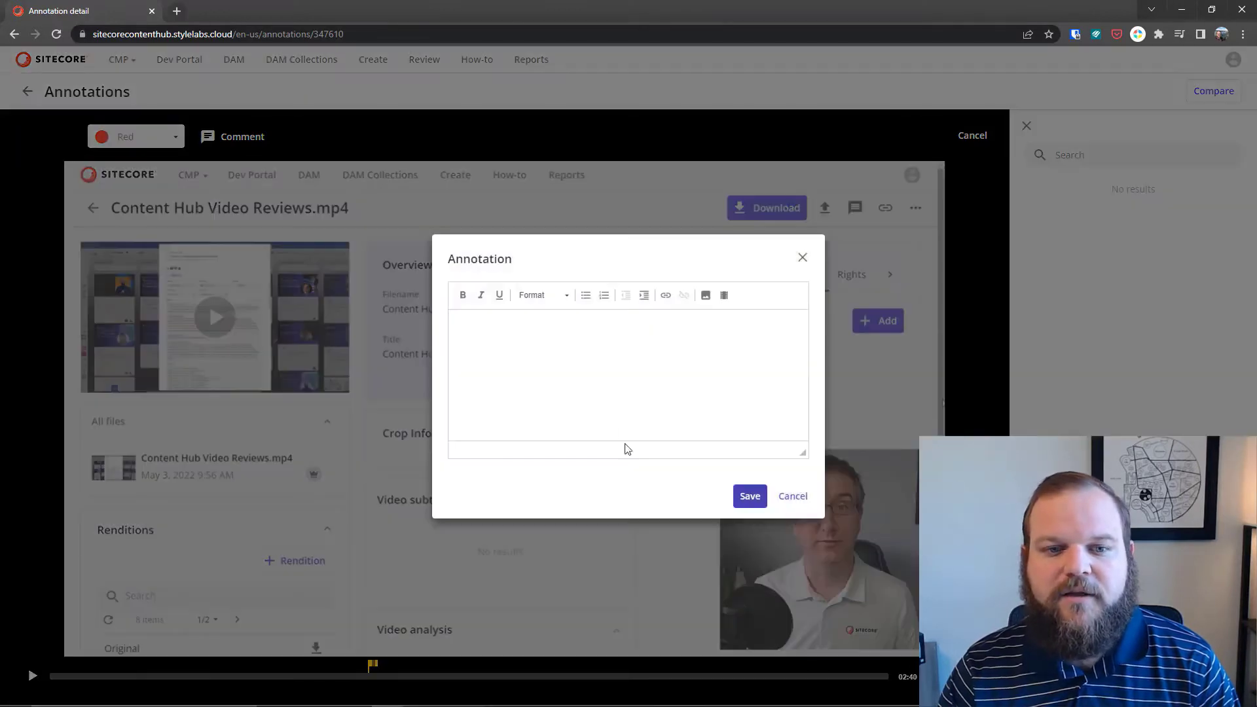
pyautogui.click(598, 383)
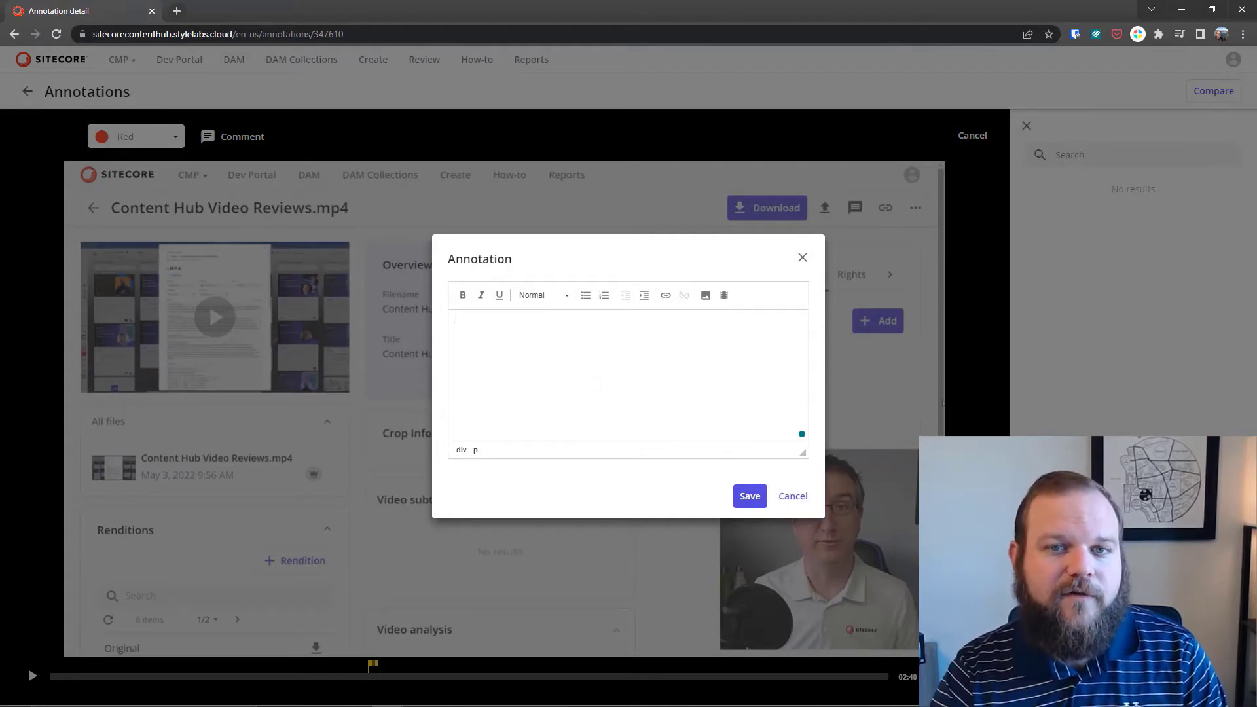
pyautogui.write('Consider adding an arrow or c')
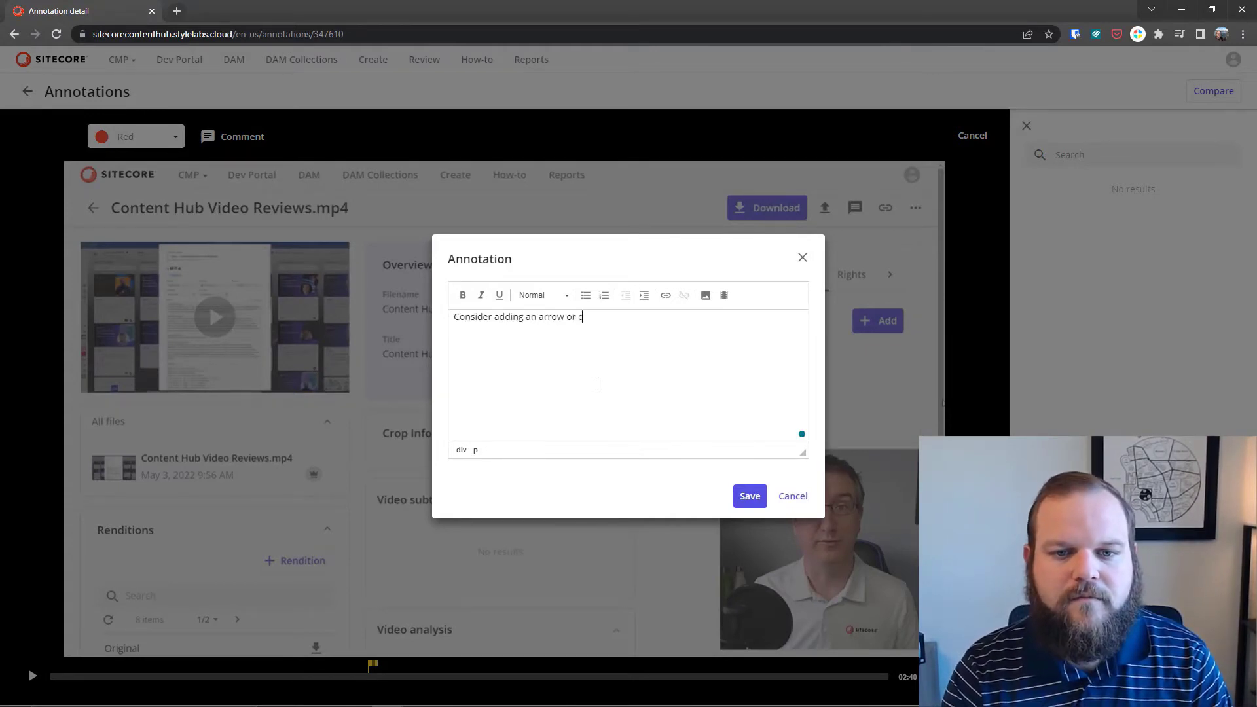
pyautogui.write('allout to show the upload button in top bar that you are referring to in this seciton.')
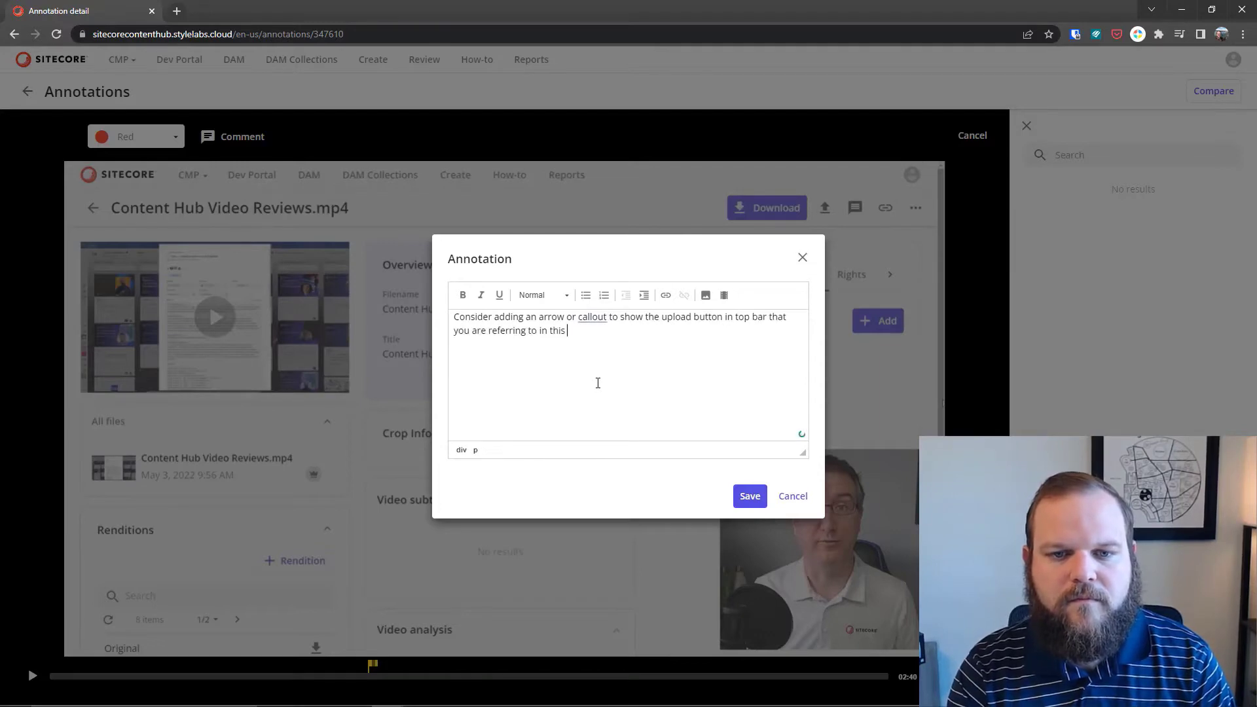
pyautogui.click(762, 496)
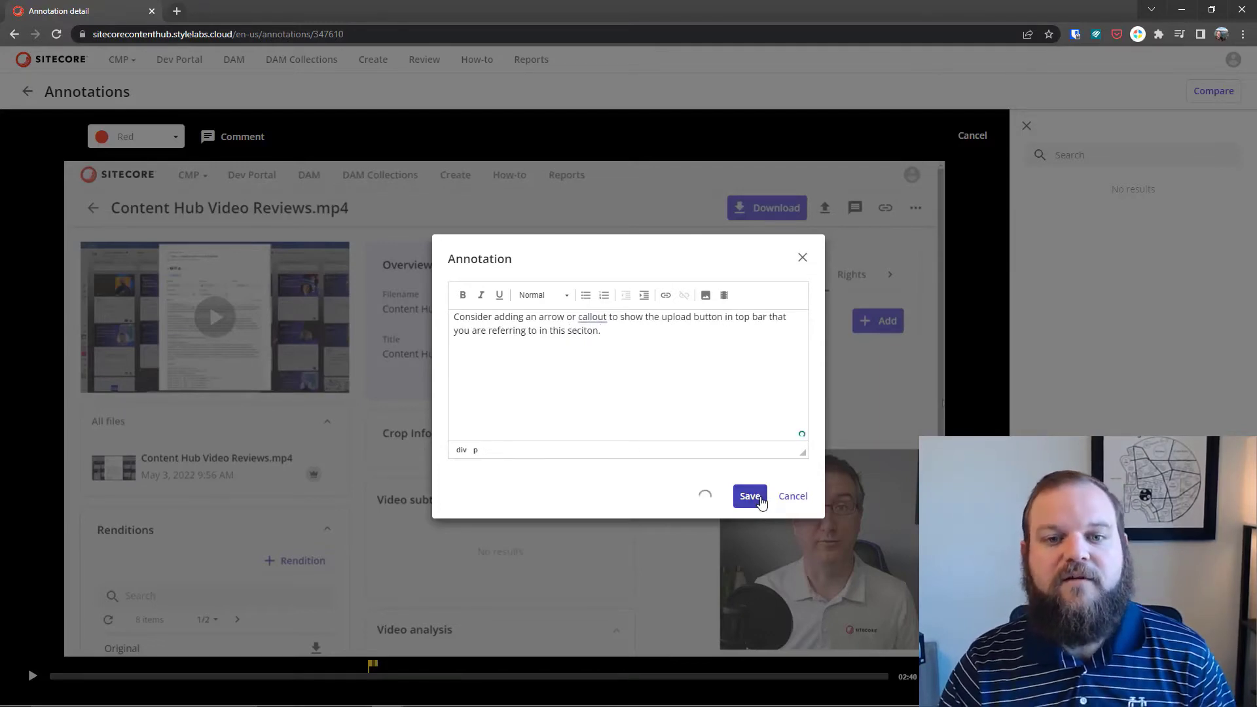
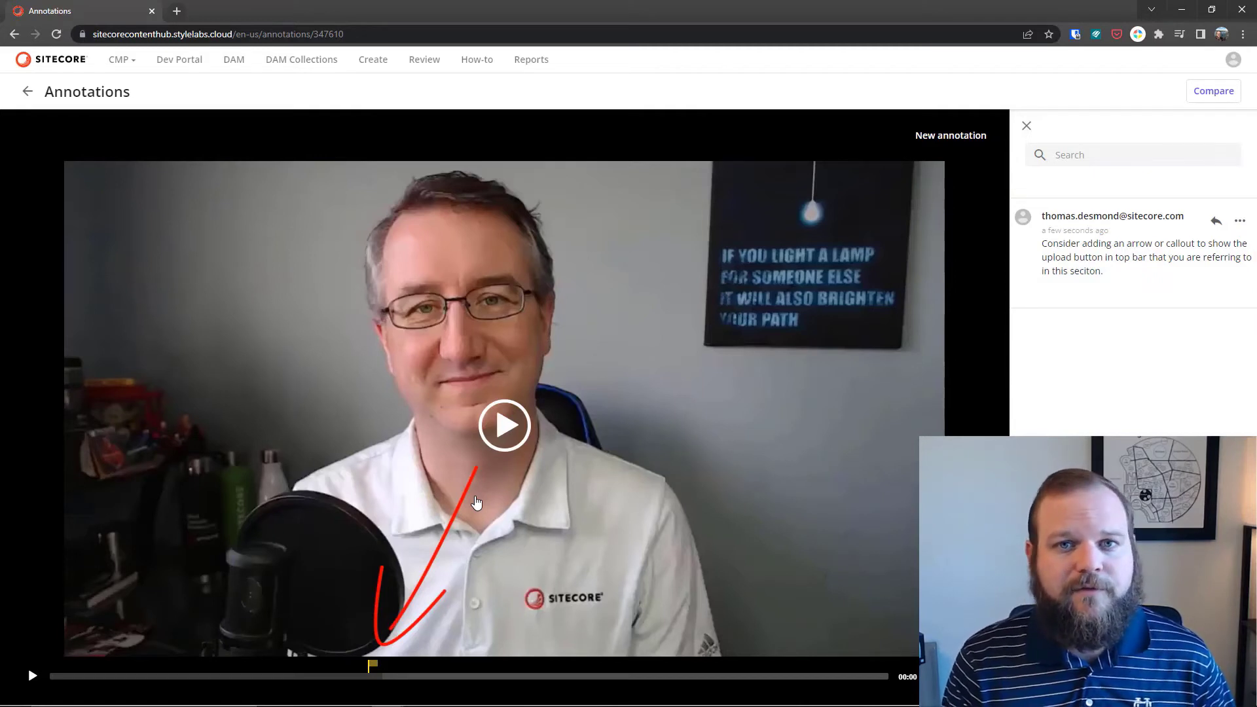
# - Skip ahead in the annotated video and pause it at 04:29, where the upload menu is open
pyautogui.click(477, 503)
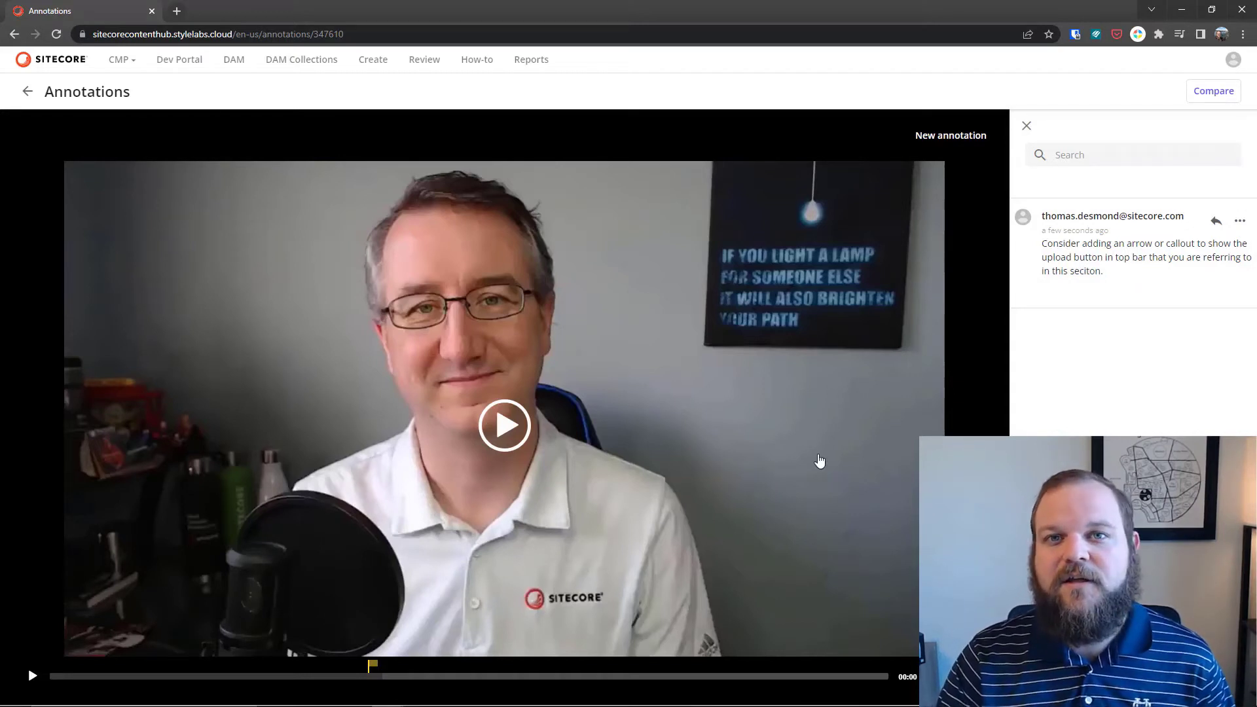
pyautogui.click(625, 678)
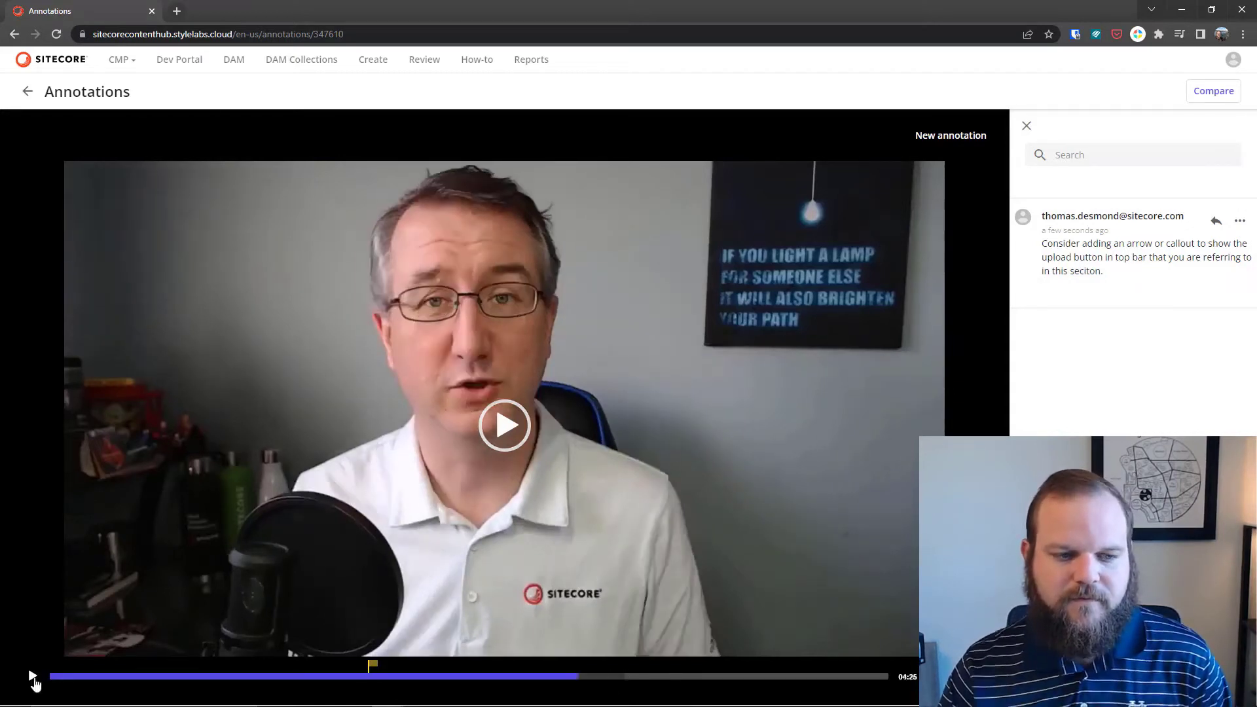
pyautogui.click(32, 676)
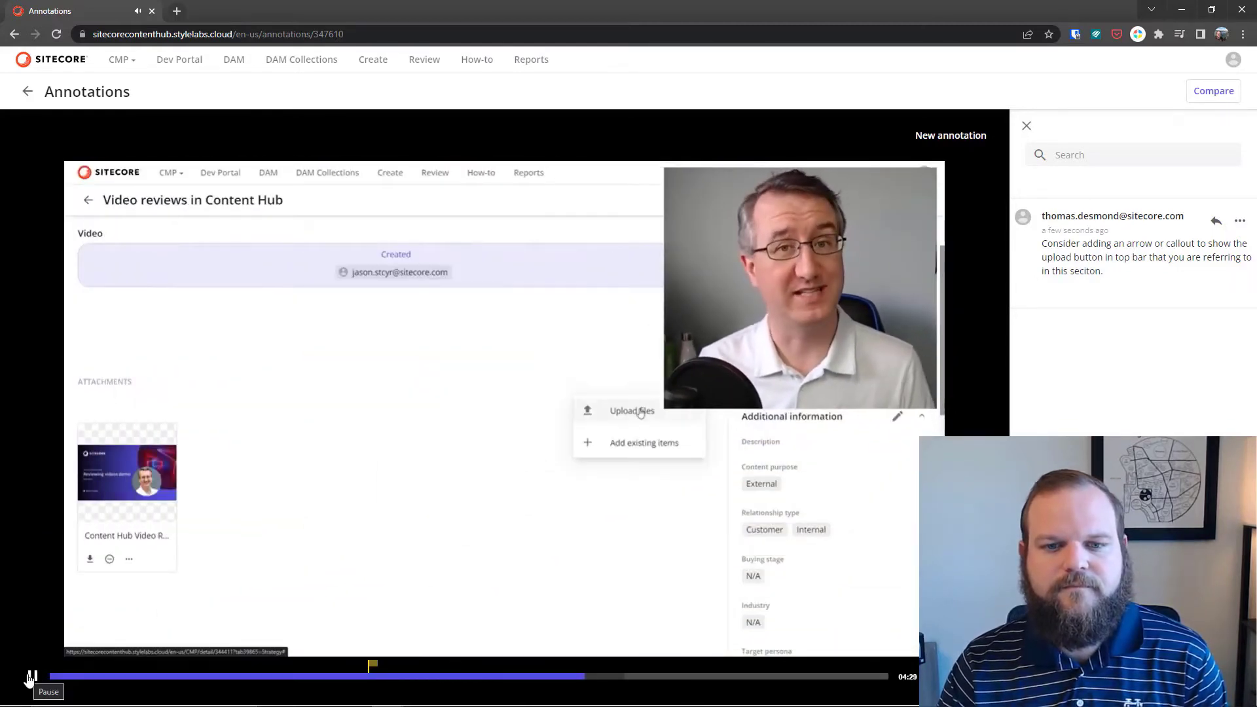
pyautogui.click(31, 677)
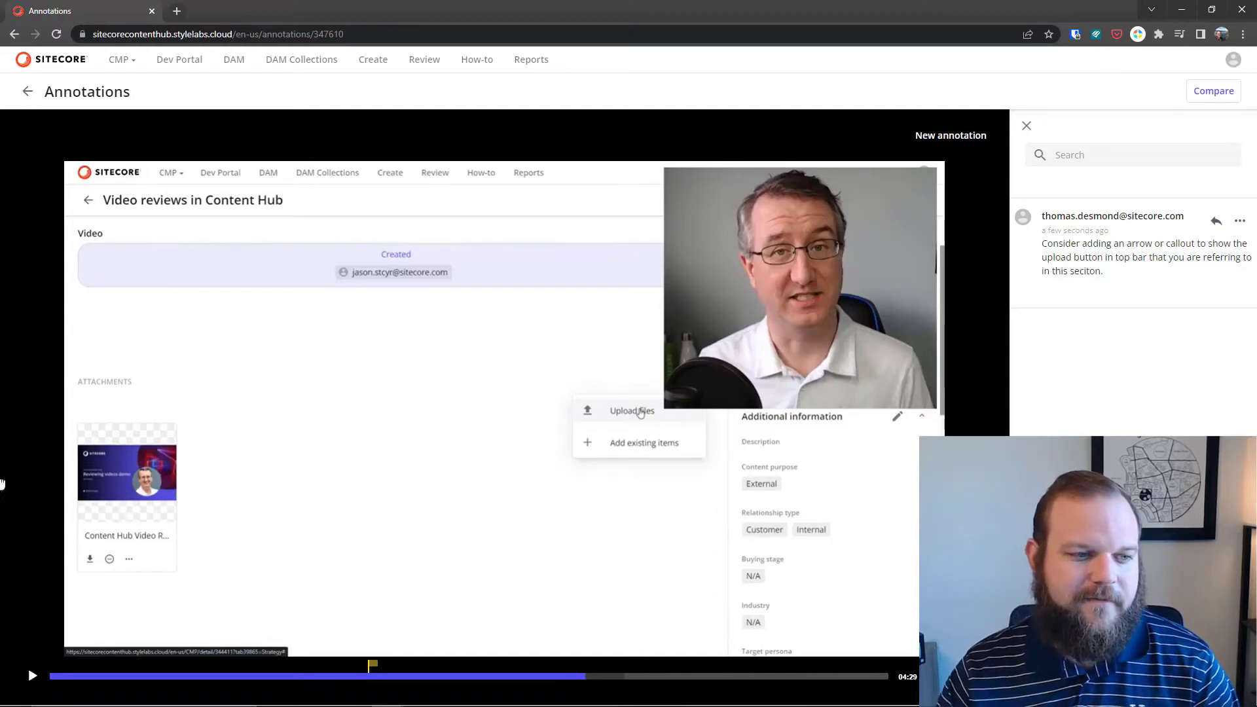
# - Annotate the upload menu: "Your video is covering the add button. Consider moving your video to the other side so the viewer can see what you have clicked."
pyautogui.click(969, 140)
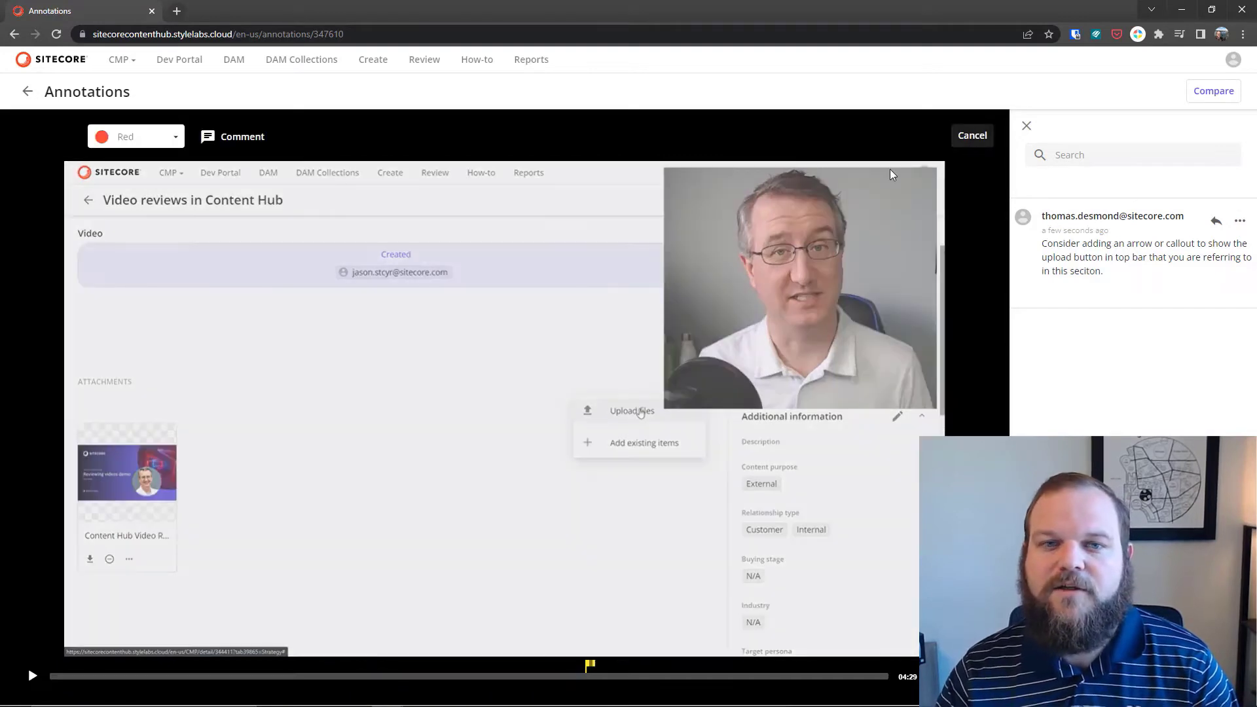
pyautogui.moveTo(548, 347)
pyautogui.mouseDown()
pyautogui.moveTo(612, 376)
pyautogui.moveTo(722, 485)
pyautogui.mouseUp()
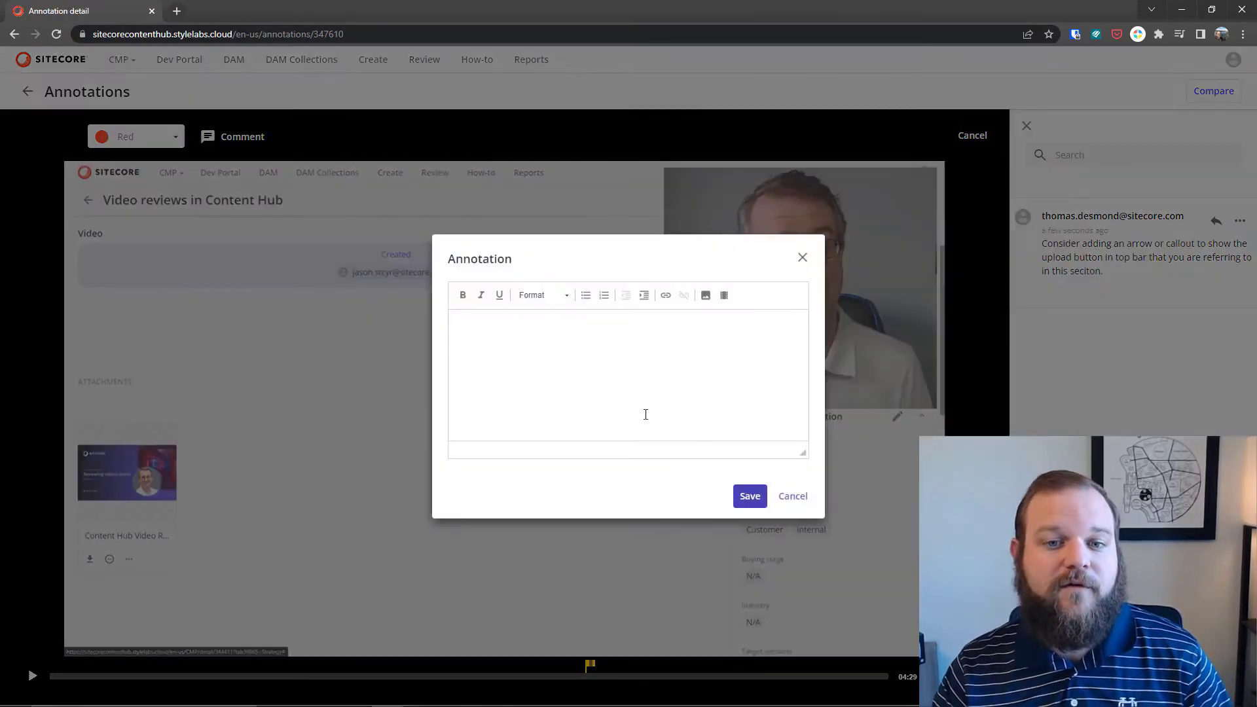
pyautogui.click(616, 386)
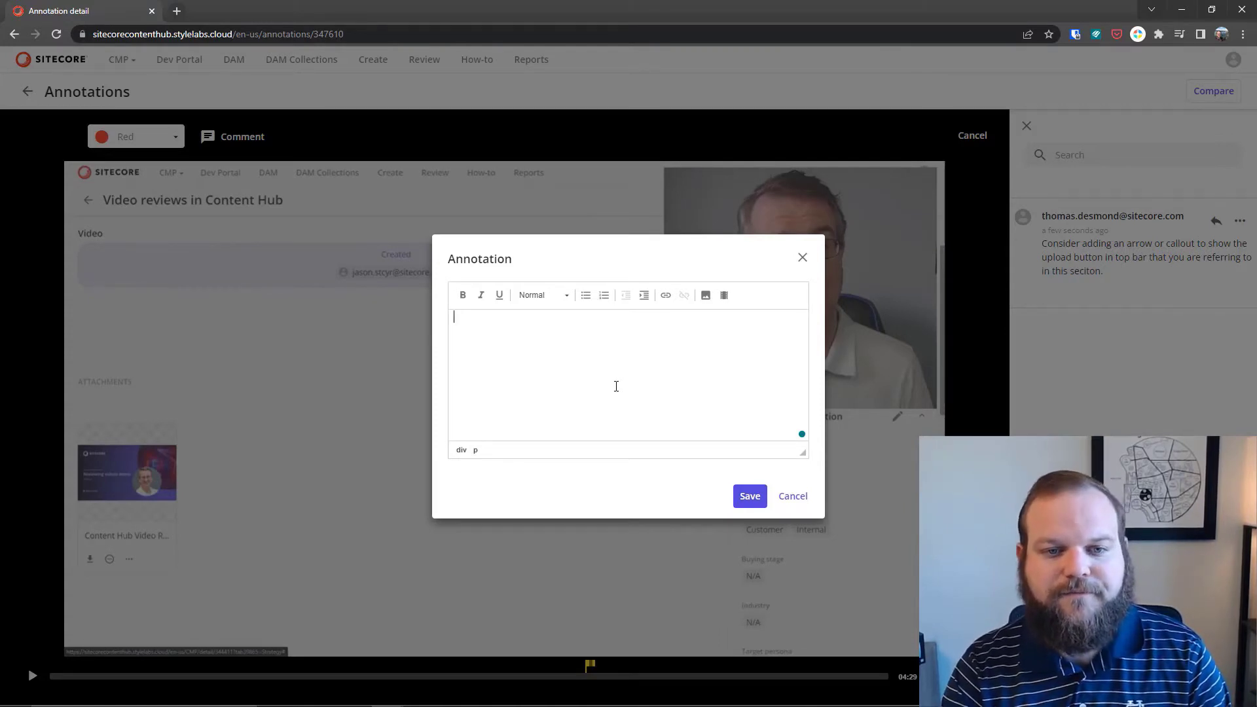
pyautogui.write('Your video is covering the add button. Consider moving your vid')
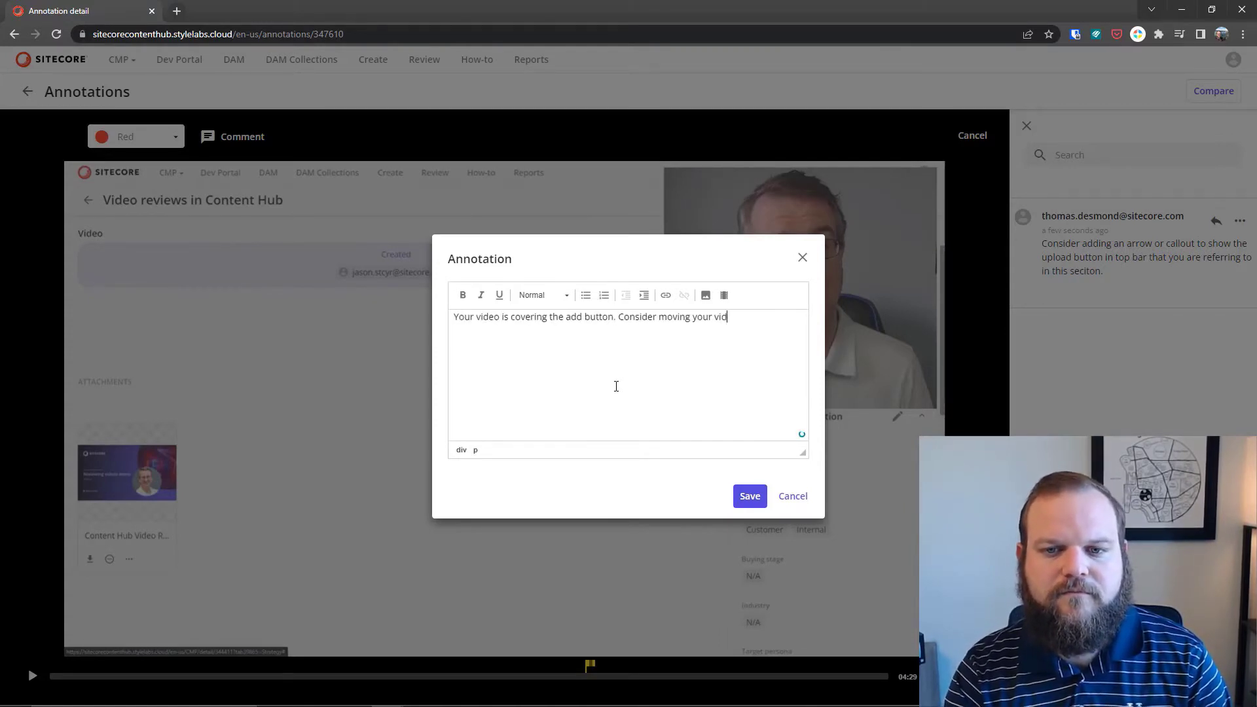
pyautogui.write('eo to the other side so the viewer can see what you have clicked.')
pyautogui.click(750, 496)
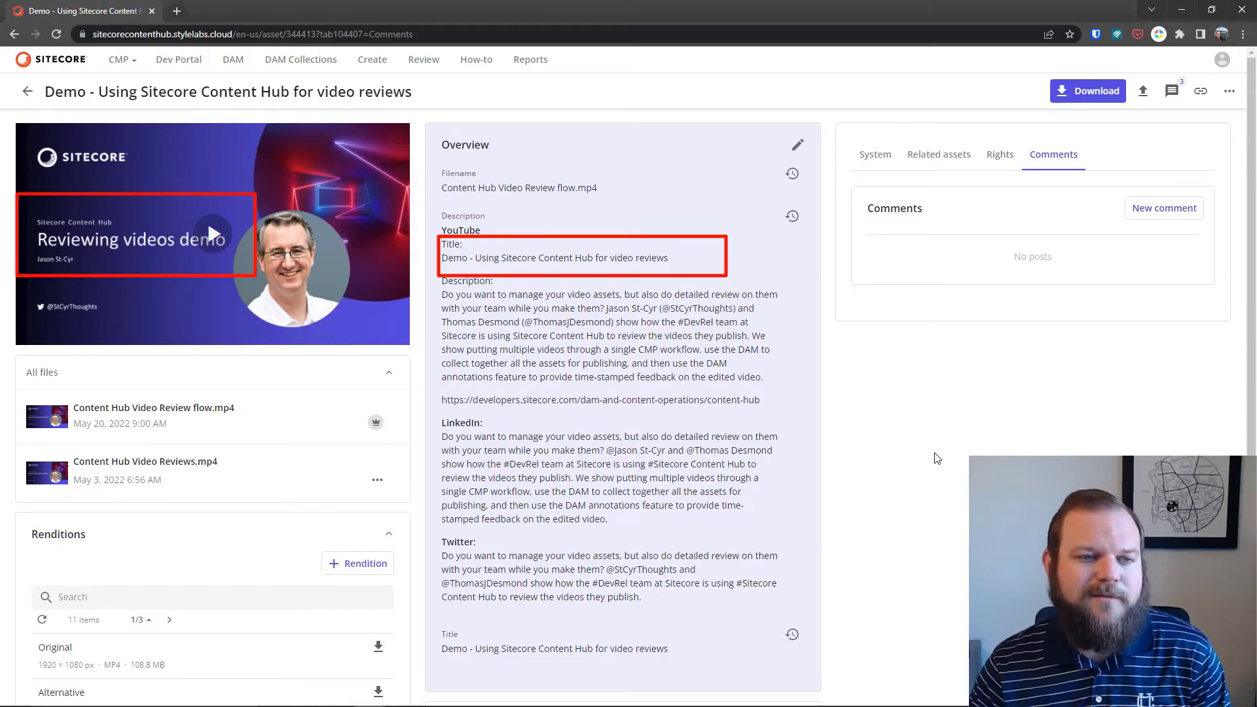
# - Write a new comment asking to match the thumbnail and description titles and to use the two-image thumbnail template with the reviewer's image added
pyautogui.scroll(-1, 937, 459)
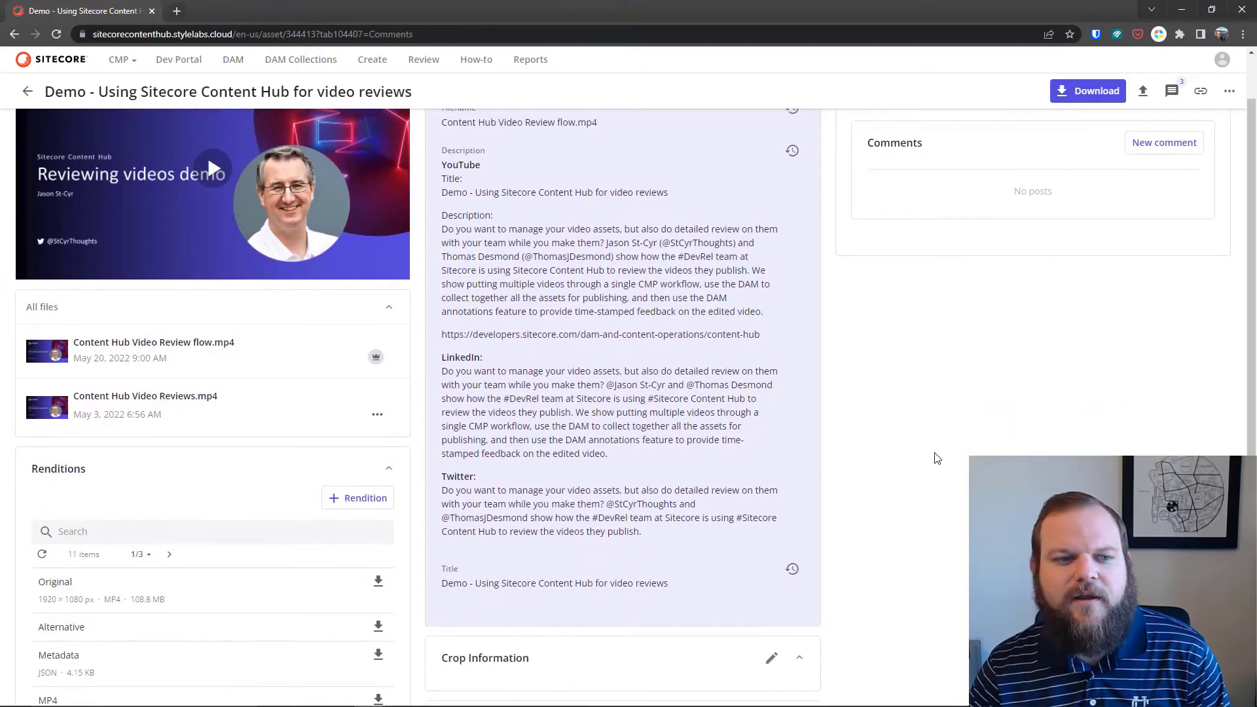
pyautogui.scroll(-4, 937, 459)
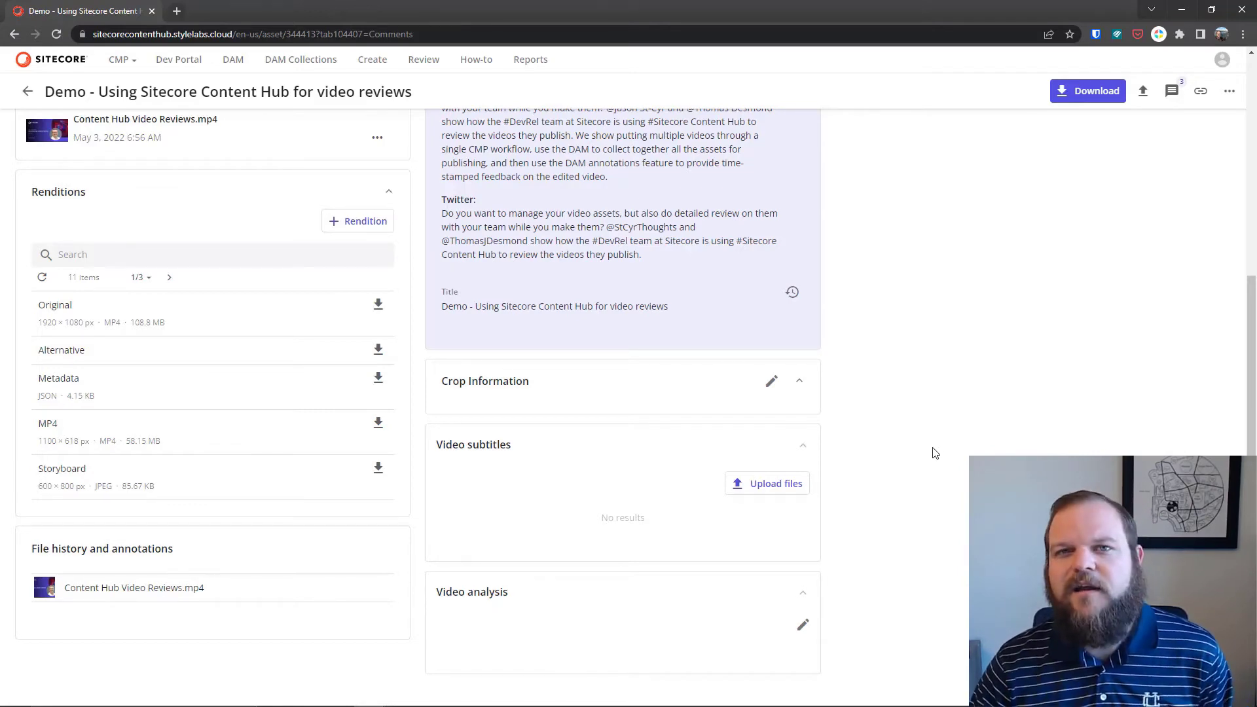
pyautogui.scroll(5, 935, 452)
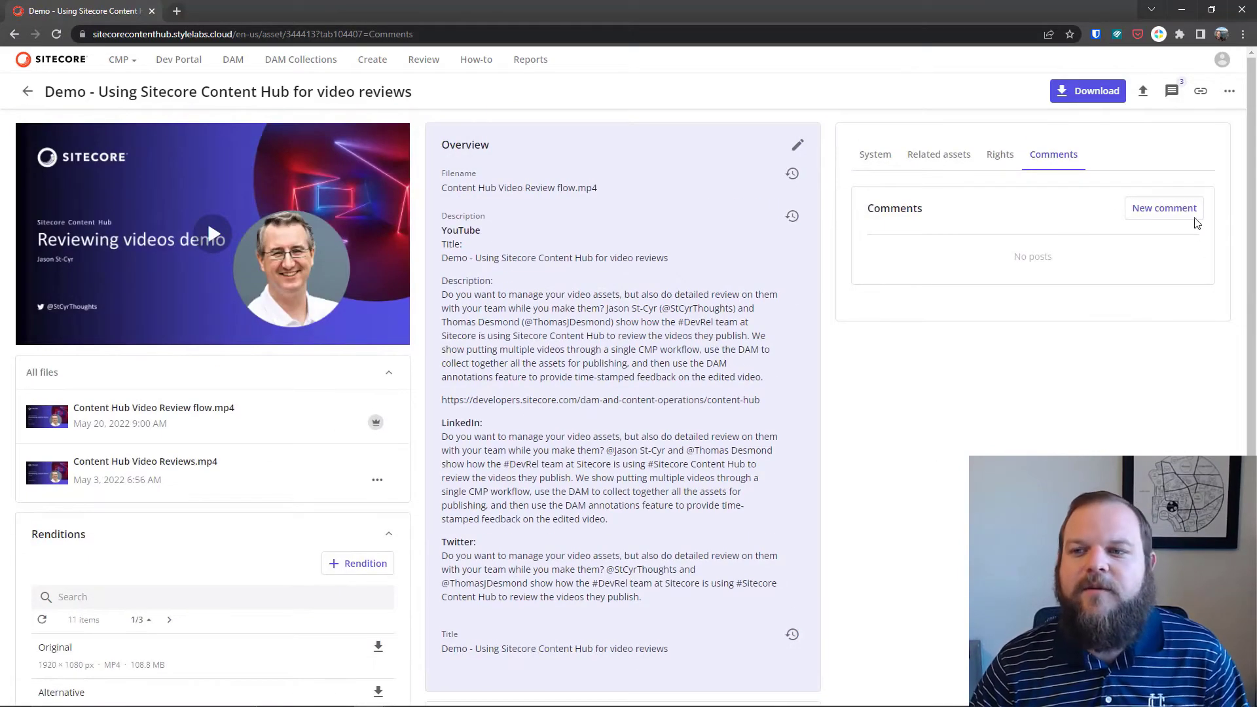
pyautogui.click(1171, 211)
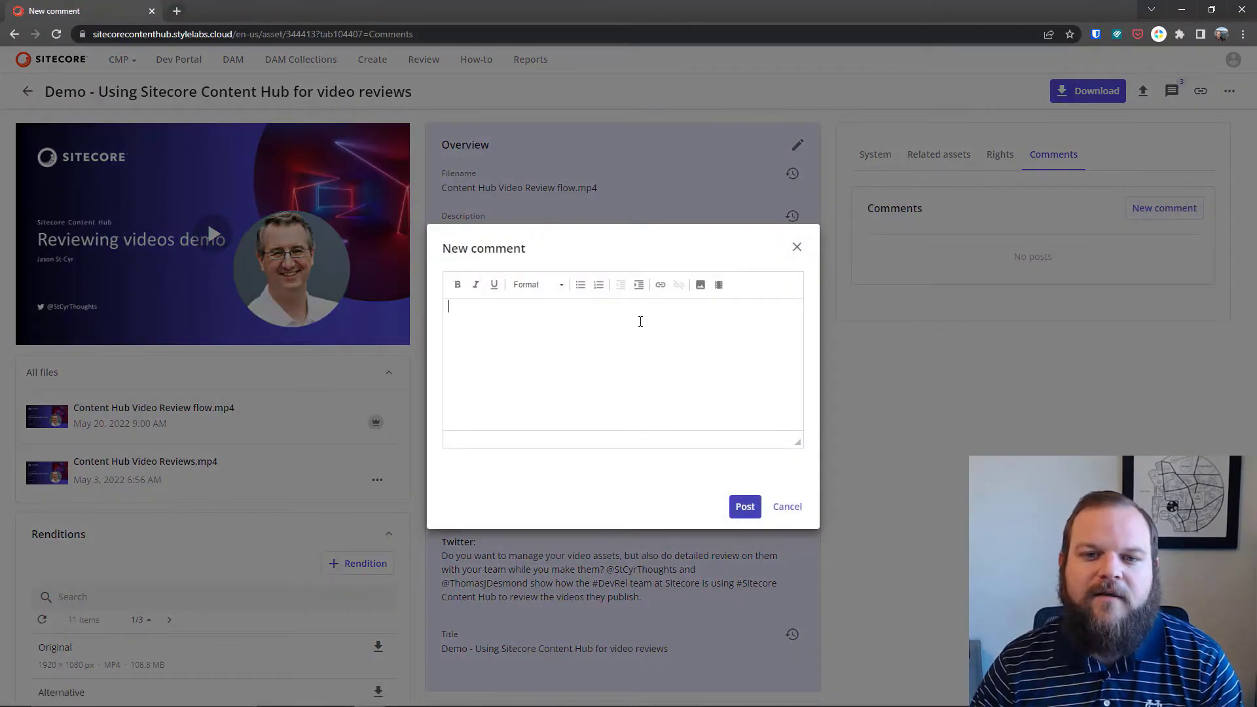
pyautogui.write('Thumbna')
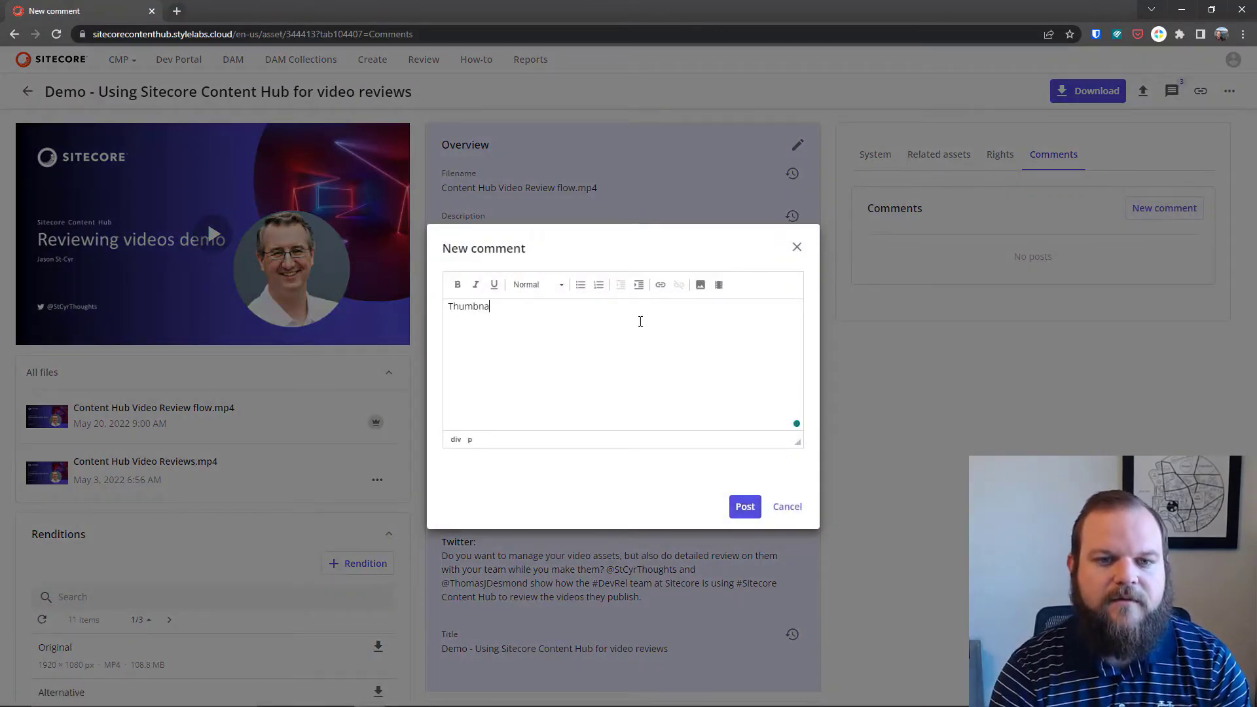
pyautogui.write('il title and title in the description do not match, please update t')
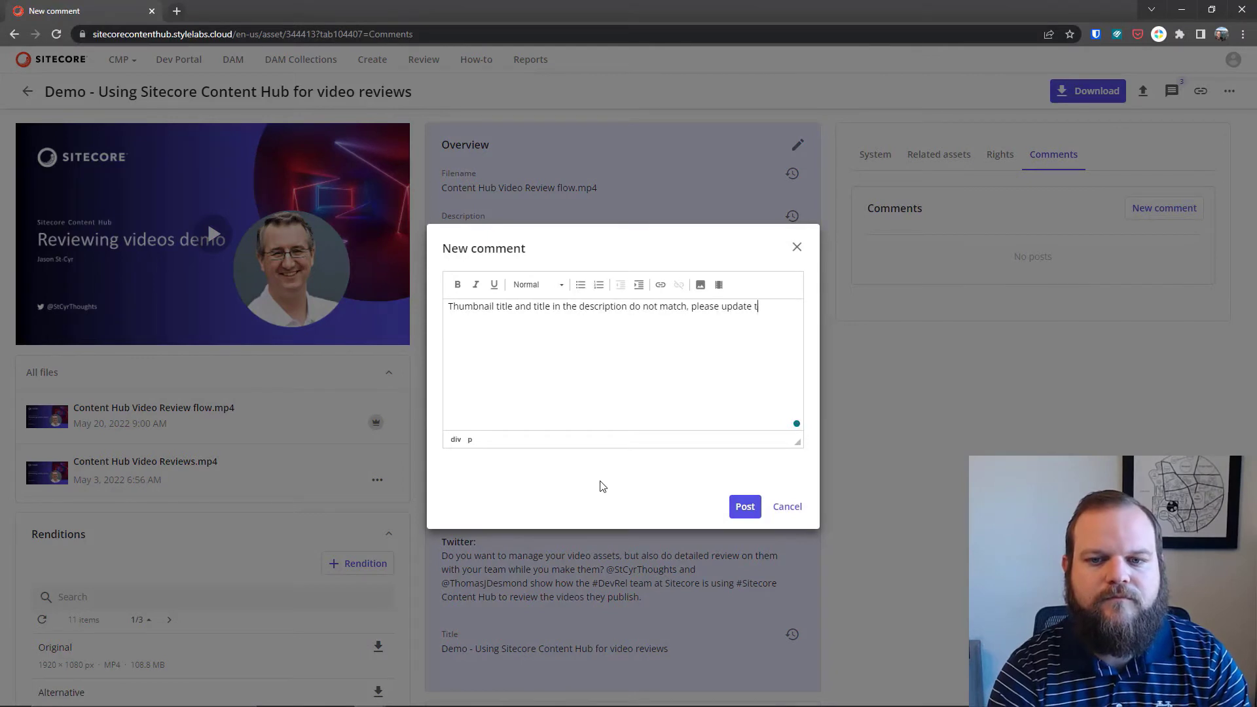
pyautogui.write('hose to match. Also could you use the thumbnail template with th')
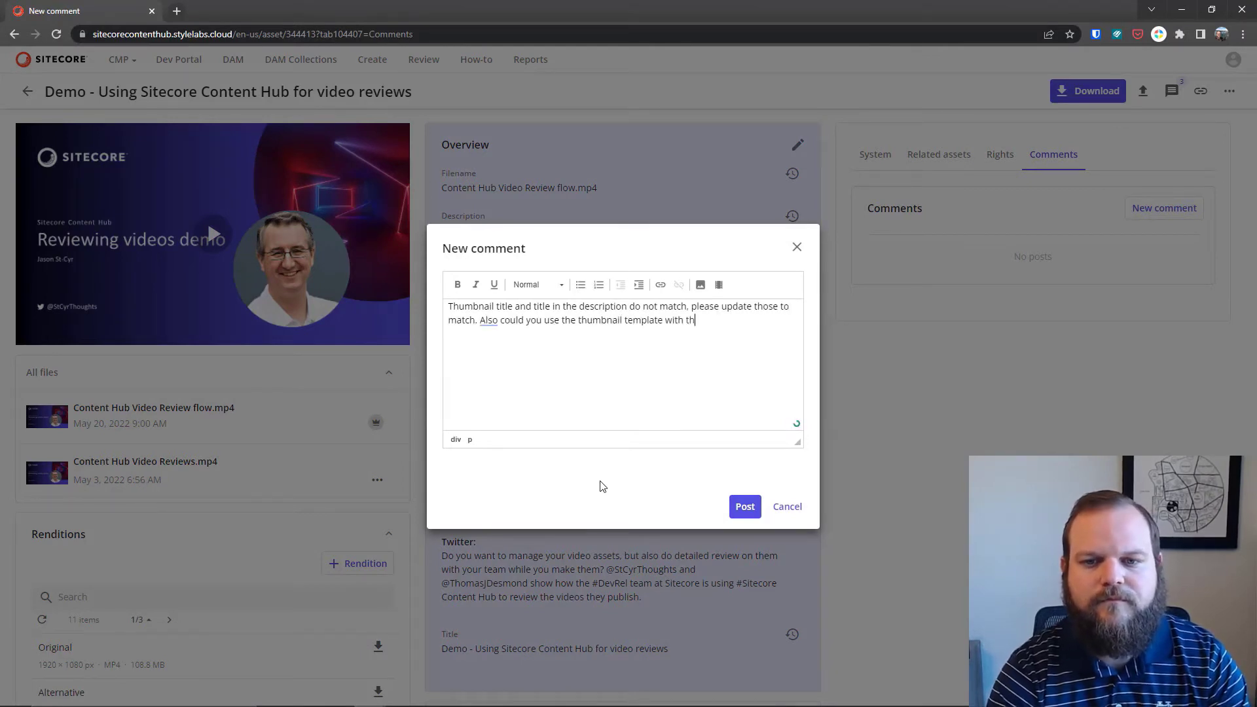
pyautogui.write('o images and add my image to thumbnail.')
# - Add the closing paragraph "Last the subtitles for the video have not been upload." to the comment and post it
pyautogui.press('Return')
pyautogui.press('Return')
pyautogui.write('Last the subtitles for the video have not been uploa')
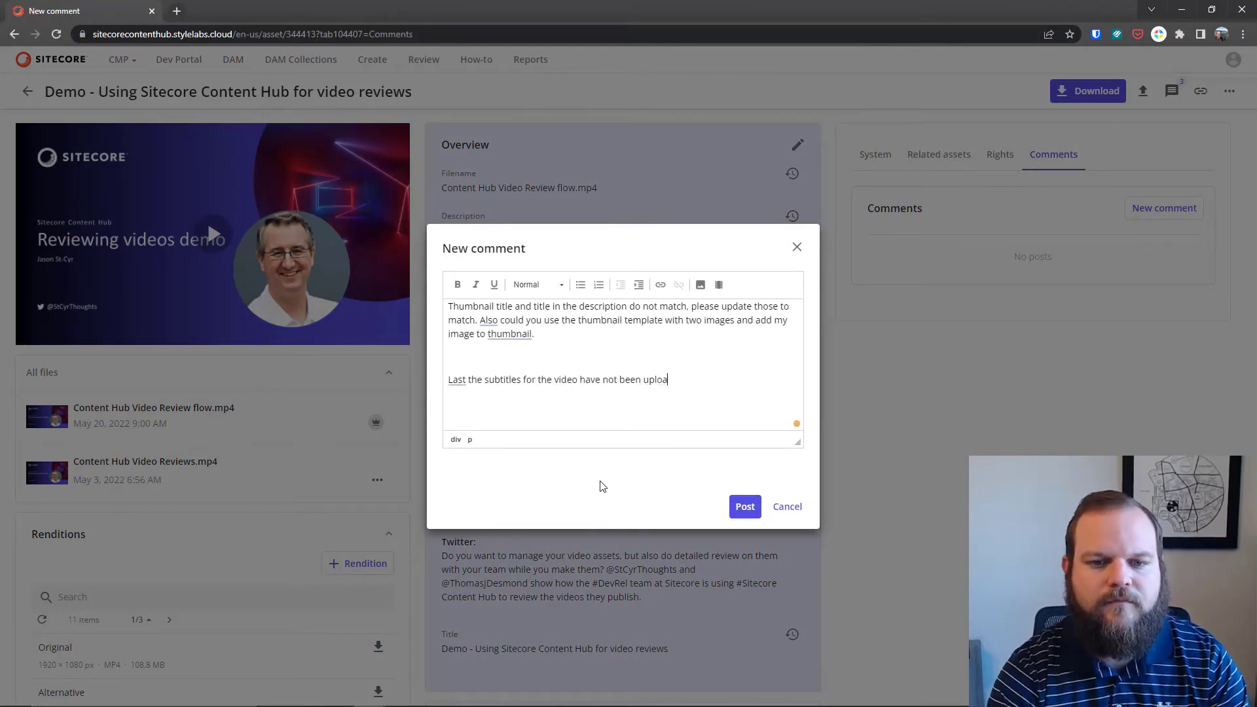
pyautogui.write('d.')
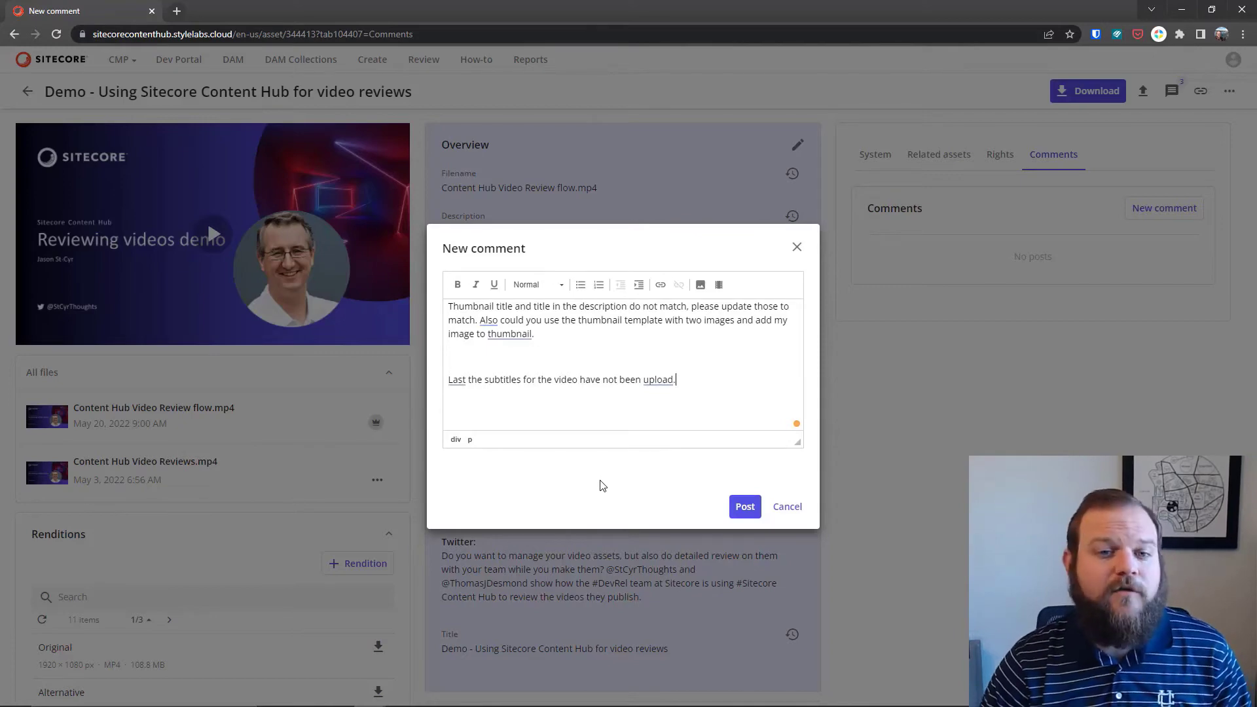
pyautogui.click(745, 511)
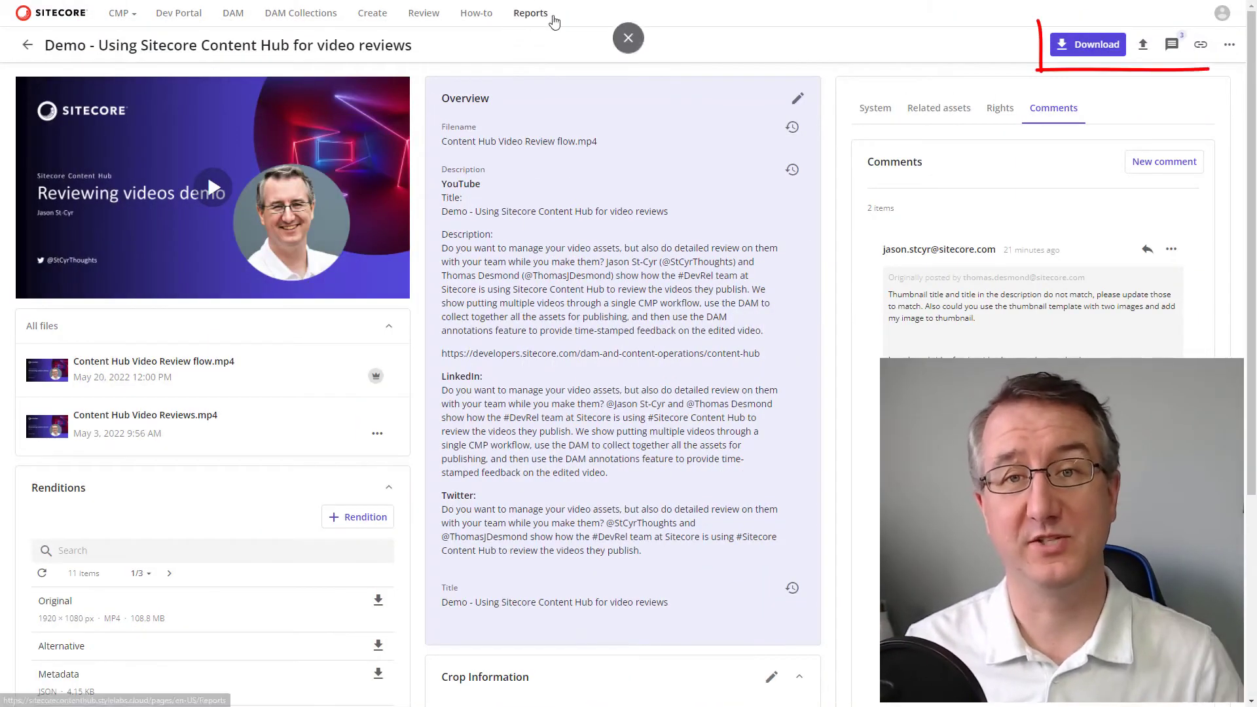
# - Upload a new file version to the "Demo - Using Sitecore Content Hub for video reviews" asset
pyautogui.click(1143, 44)
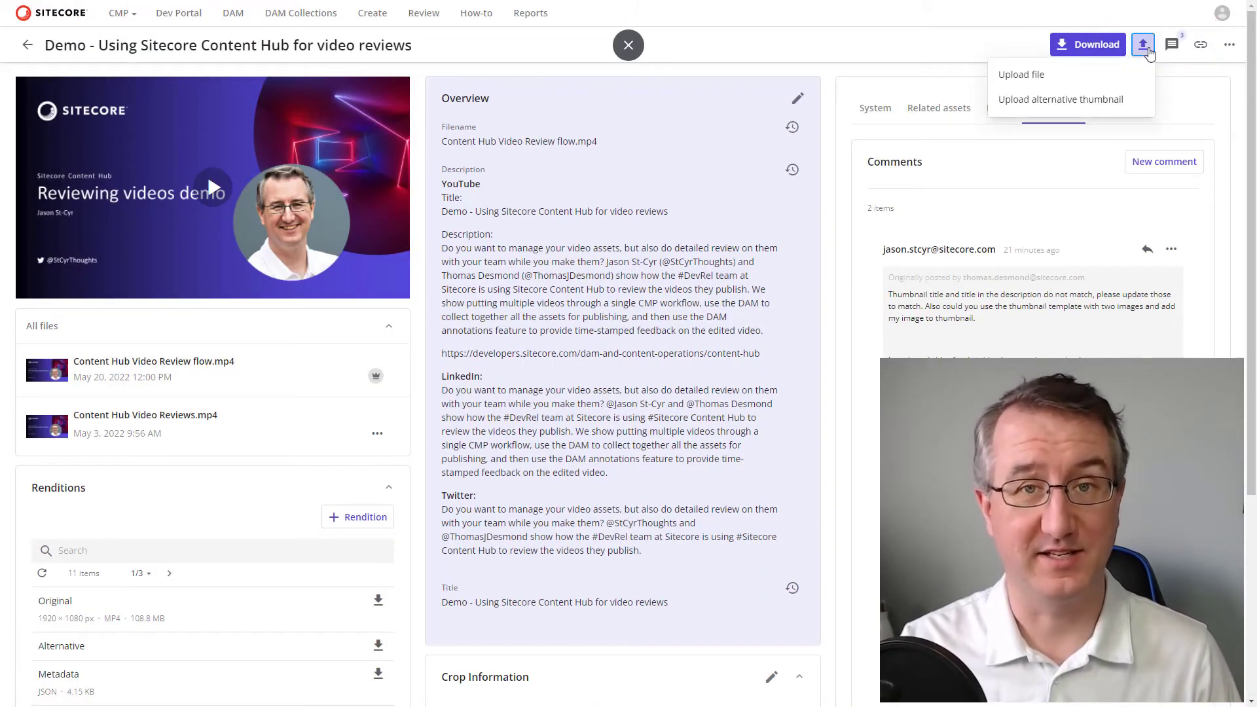
pyautogui.click(1070, 81)
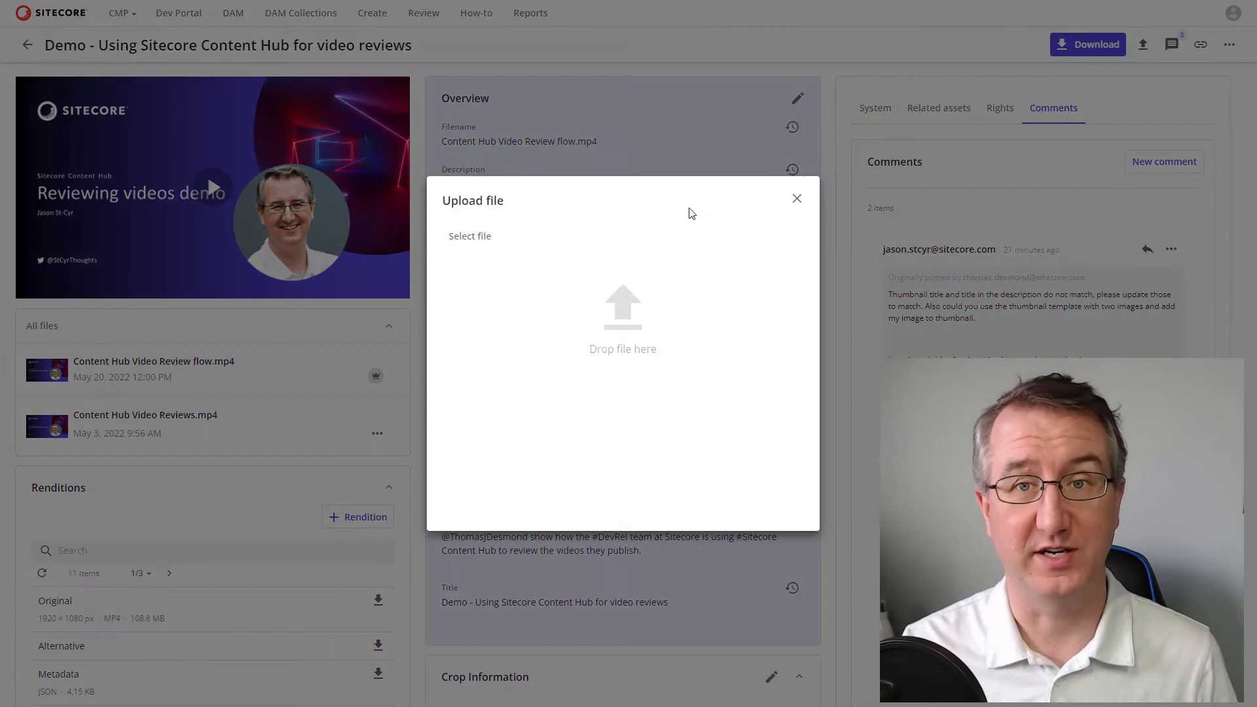
pyautogui.moveTo(687, 211); pyautogui.dragTo(601, 323)
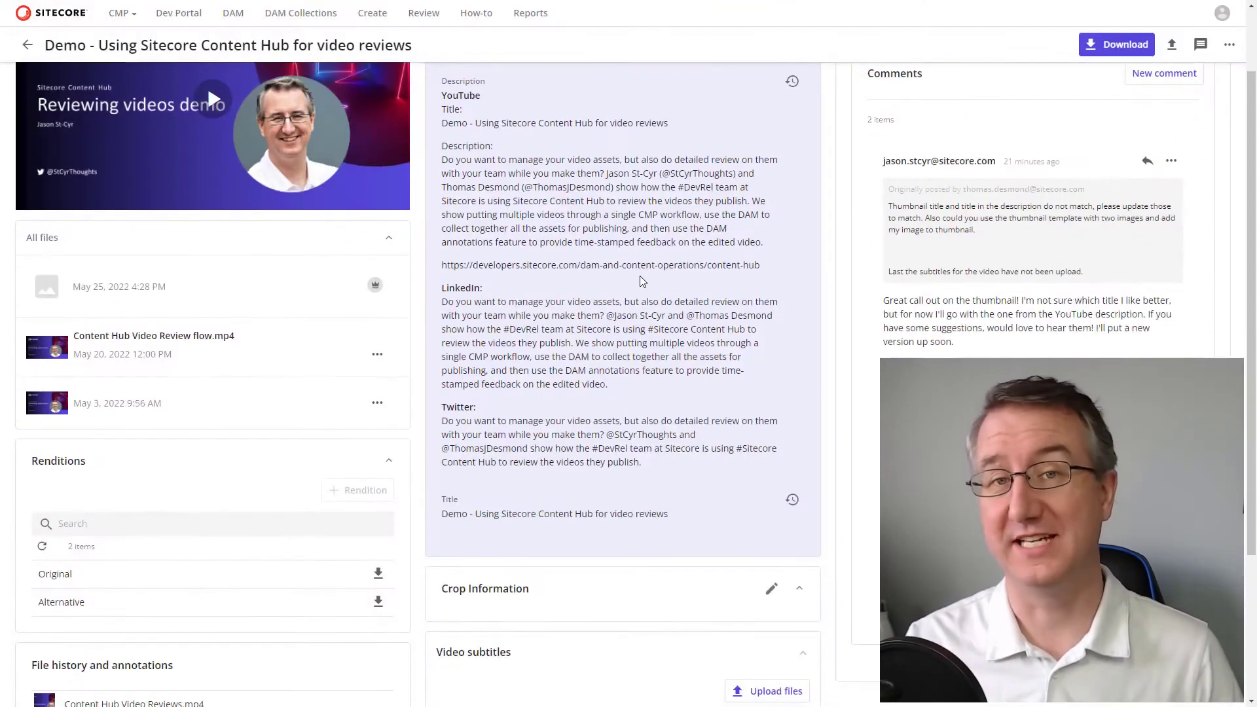
pyautogui.scroll(-2, 642, 277)
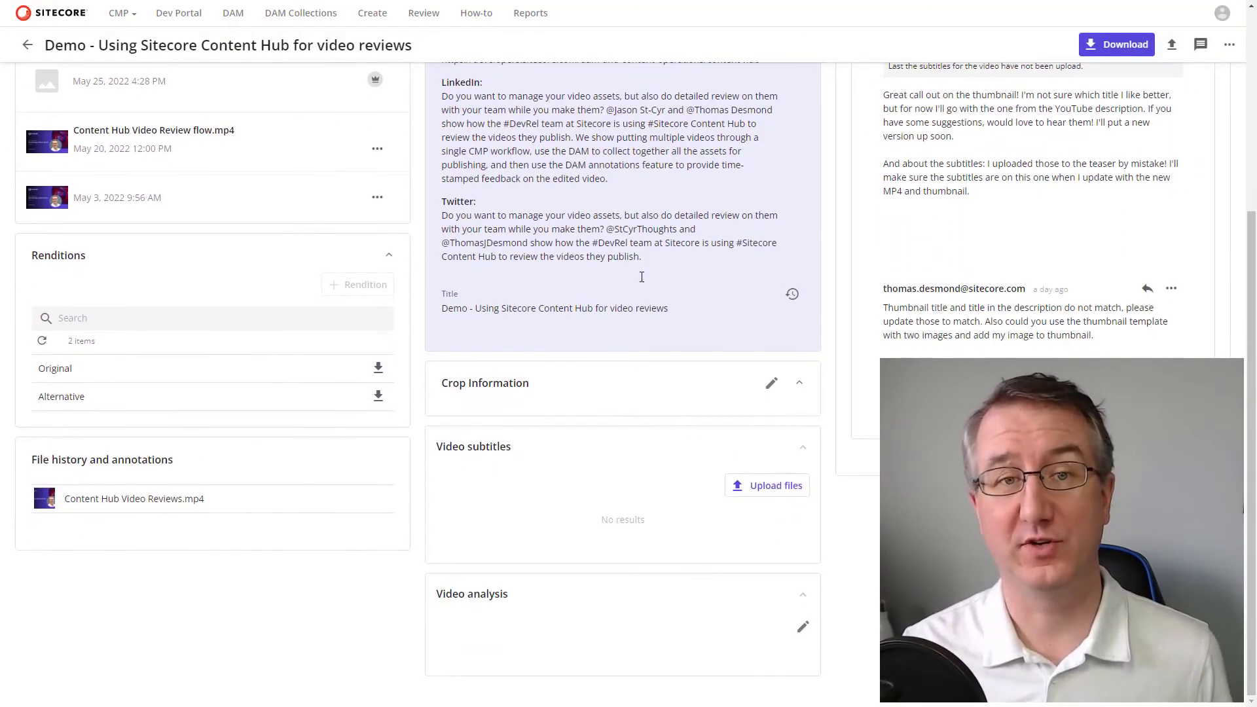
# - Upload the subtitle file "Captions_Video Review.srt" to the video asset and add a new alternative thumbnail
pyautogui.click(762, 488)
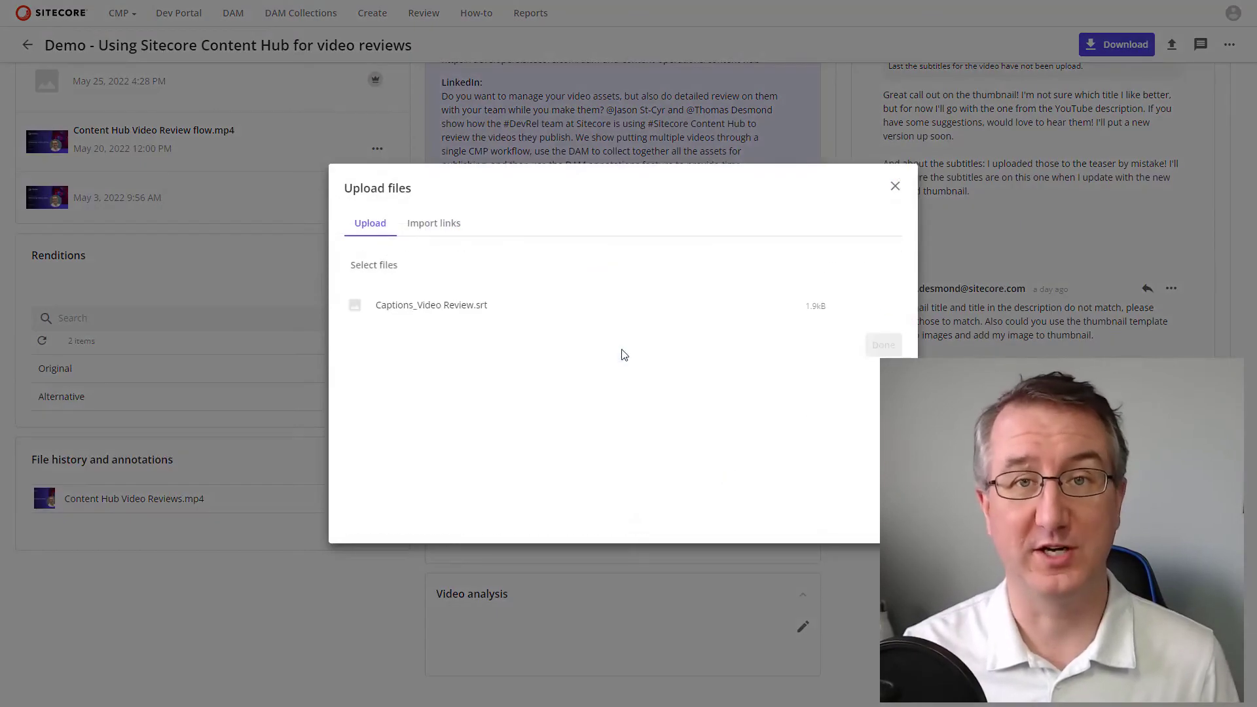
pyautogui.click(883, 345)
pyautogui.scroll(5, 917, 262)
pyautogui.click(1172, 44)
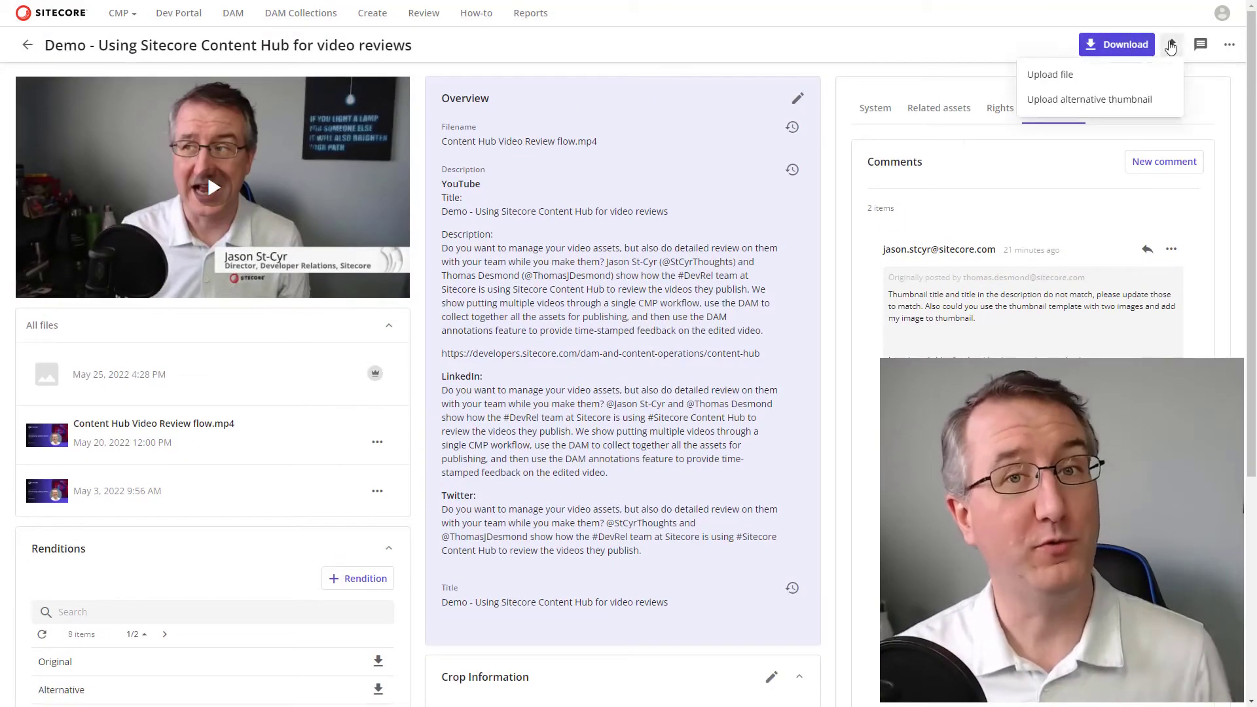
pyautogui.click(1090, 99)
pyautogui.moveTo(722, 273); pyautogui.dragTo(646, 331)
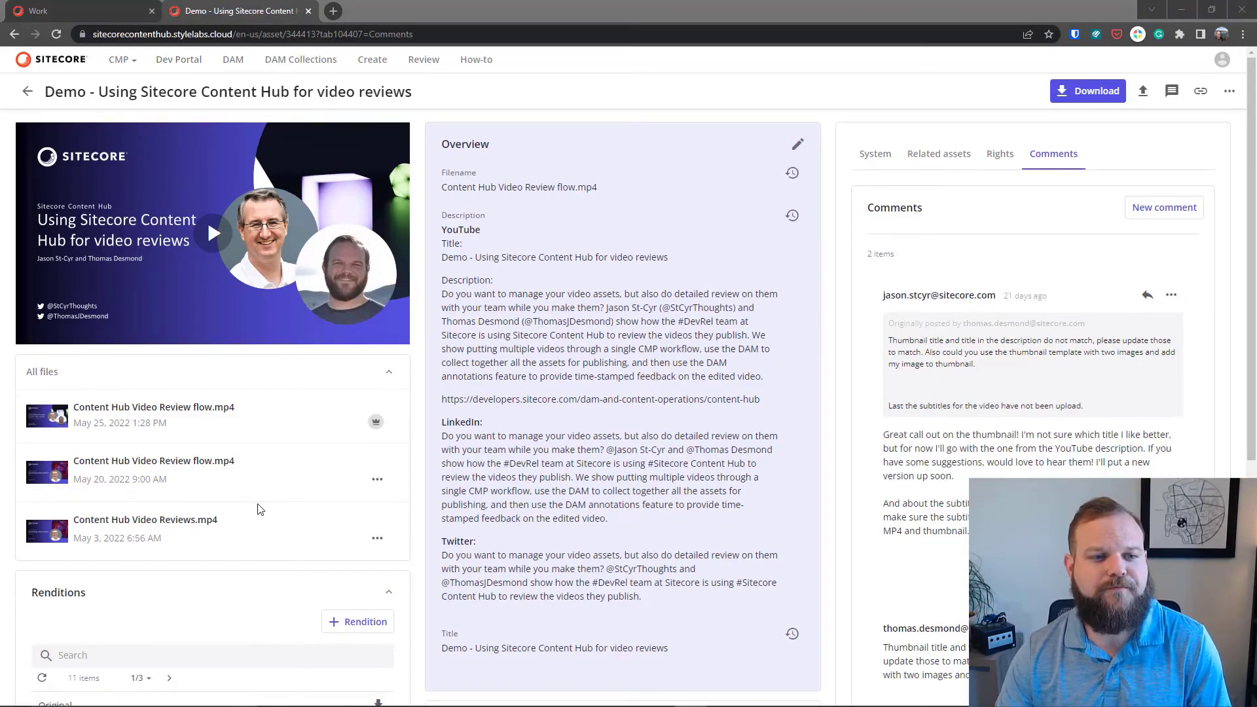
# - Open the annotations of the earlier "Content Hub Video Review flow.mp4" version and review the feedback on the callout, webcam position and long pause
pyautogui.scroll(-5, 260, 508)
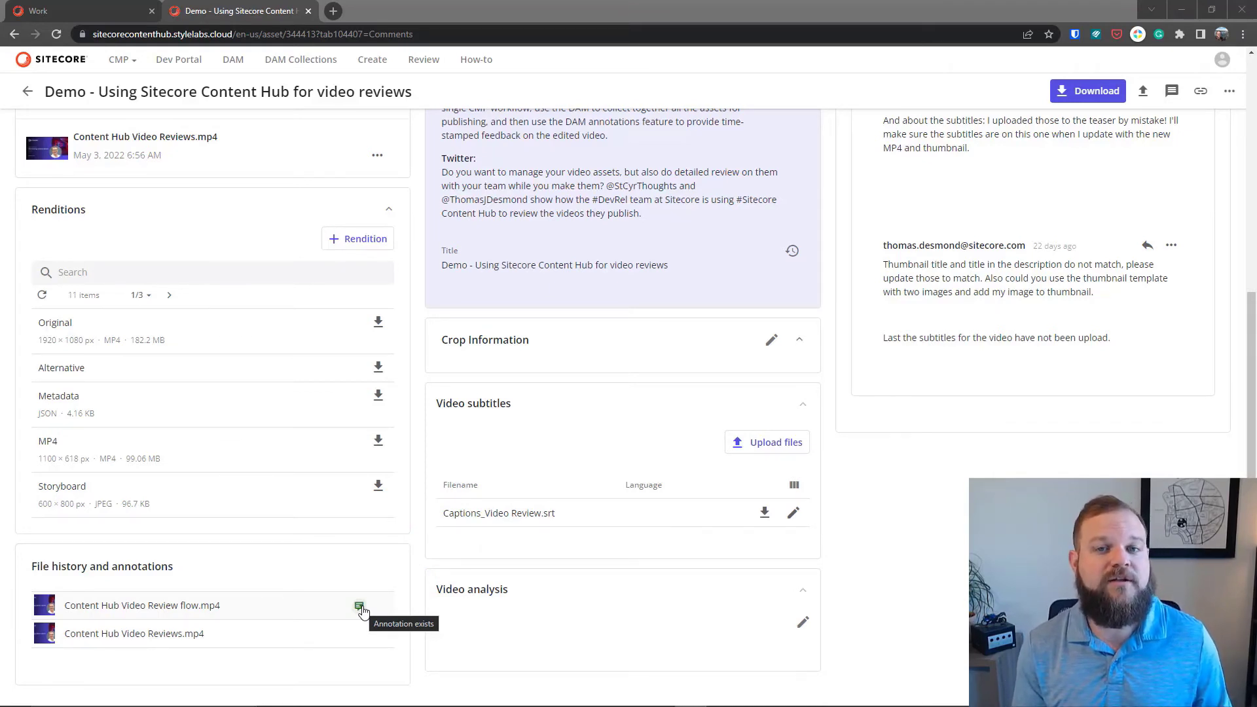
pyautogui.click(303, 613)
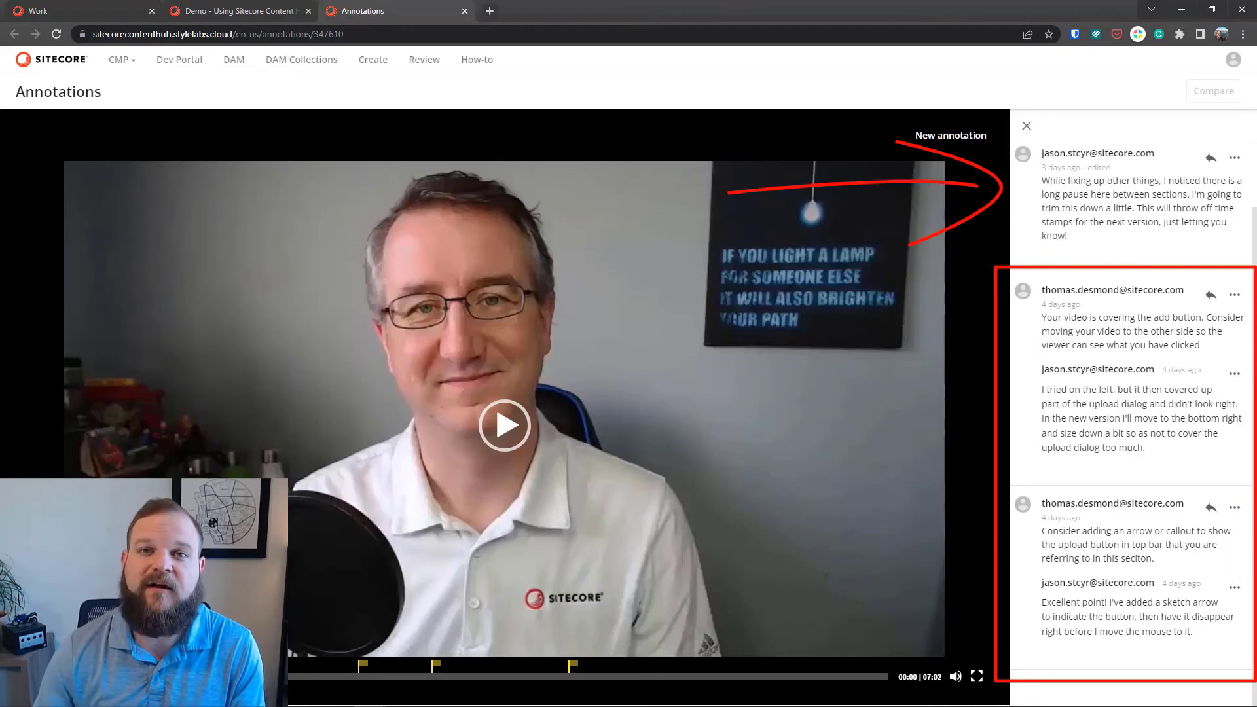
pyautogui.click(1157, 561)
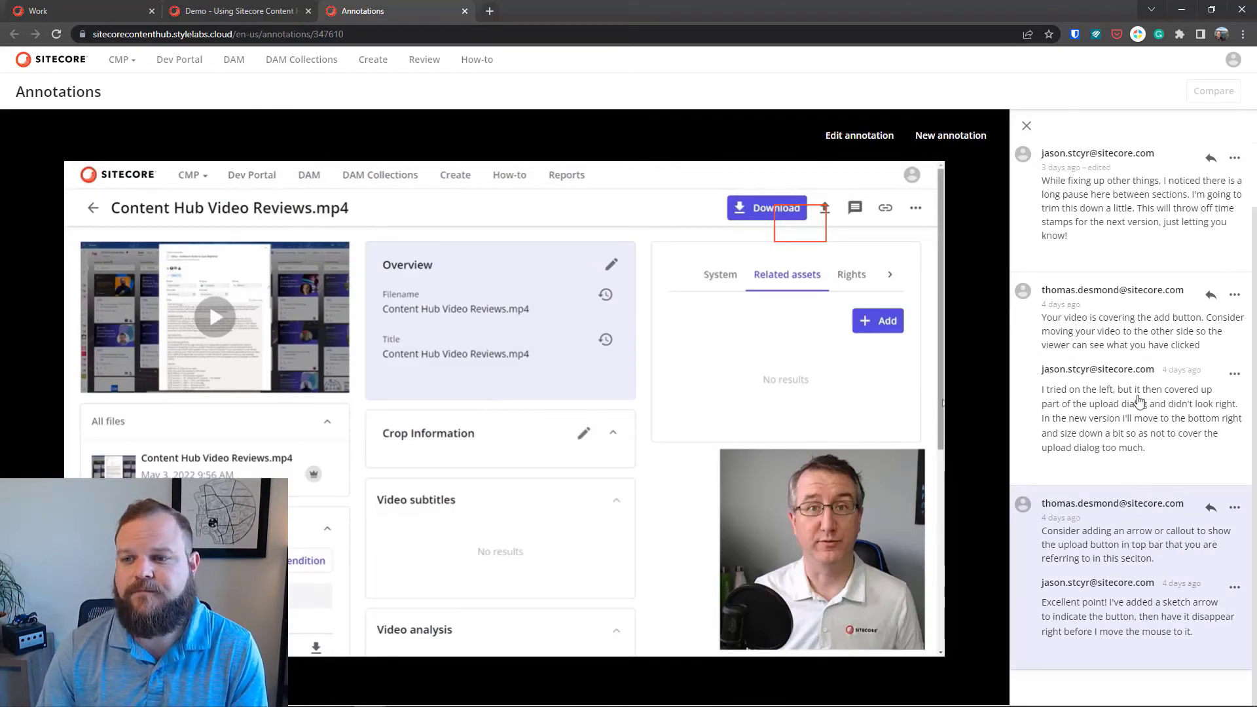
pyautogui.click(1114, 422)
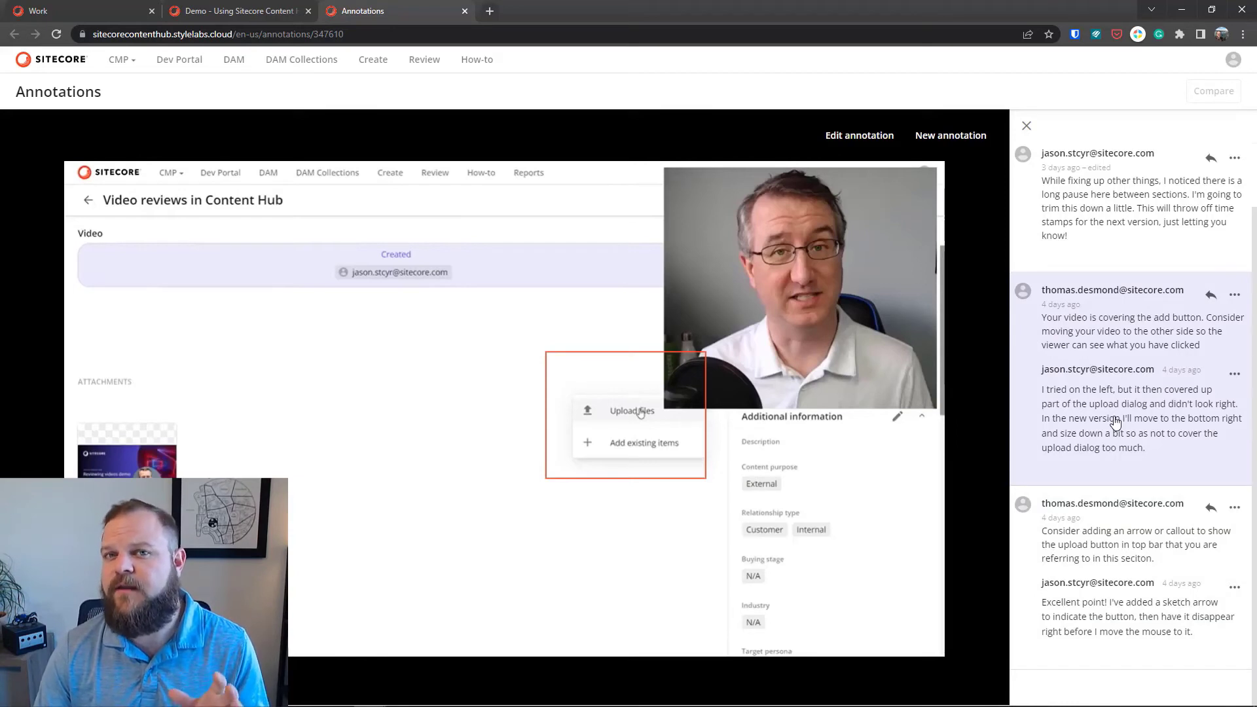
pyautogui.click(1106, 227)
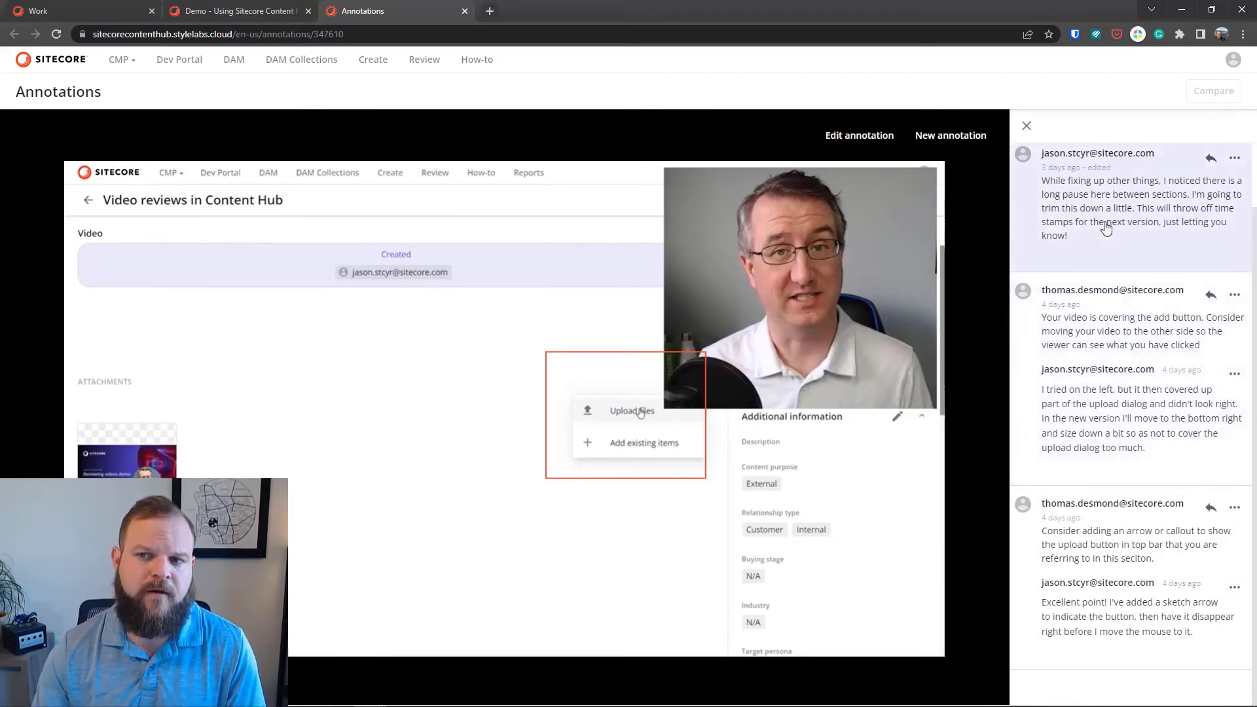
pyautogui.click(1106, 228)
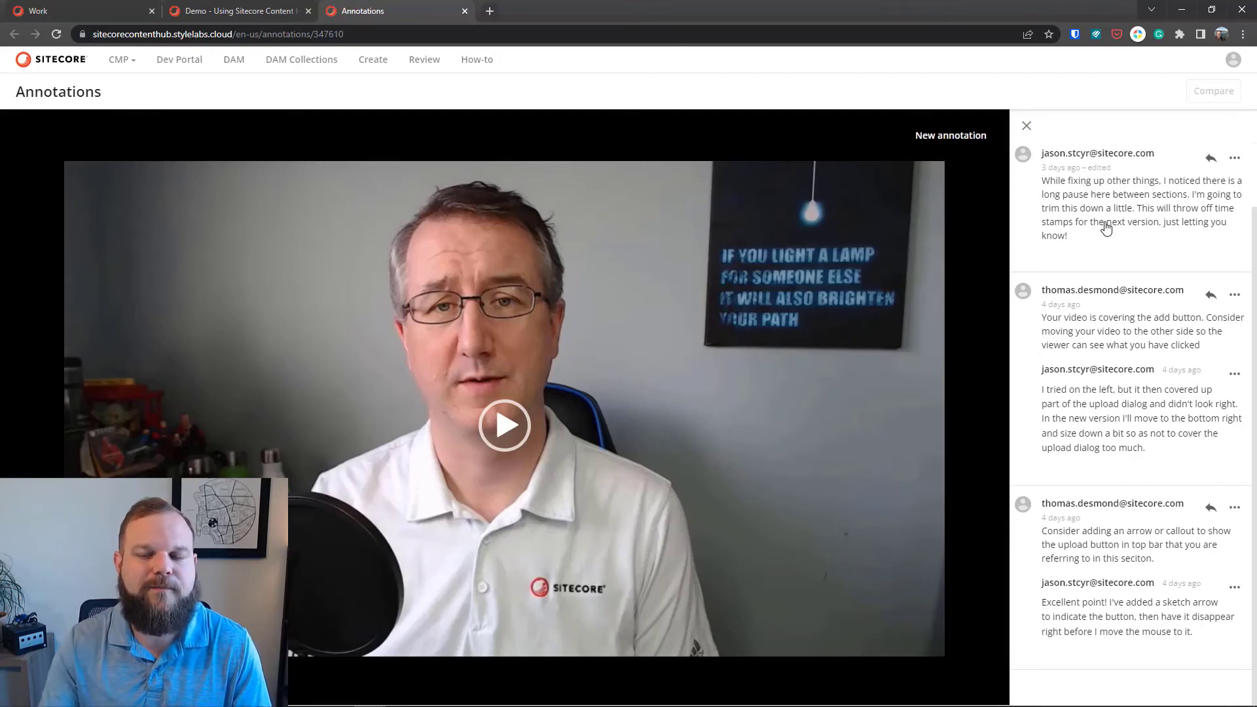
# - Return to the "Video reviews in Content Hub" content item and open the preview of its demo video attachment
pyautogui.click(223, 11)
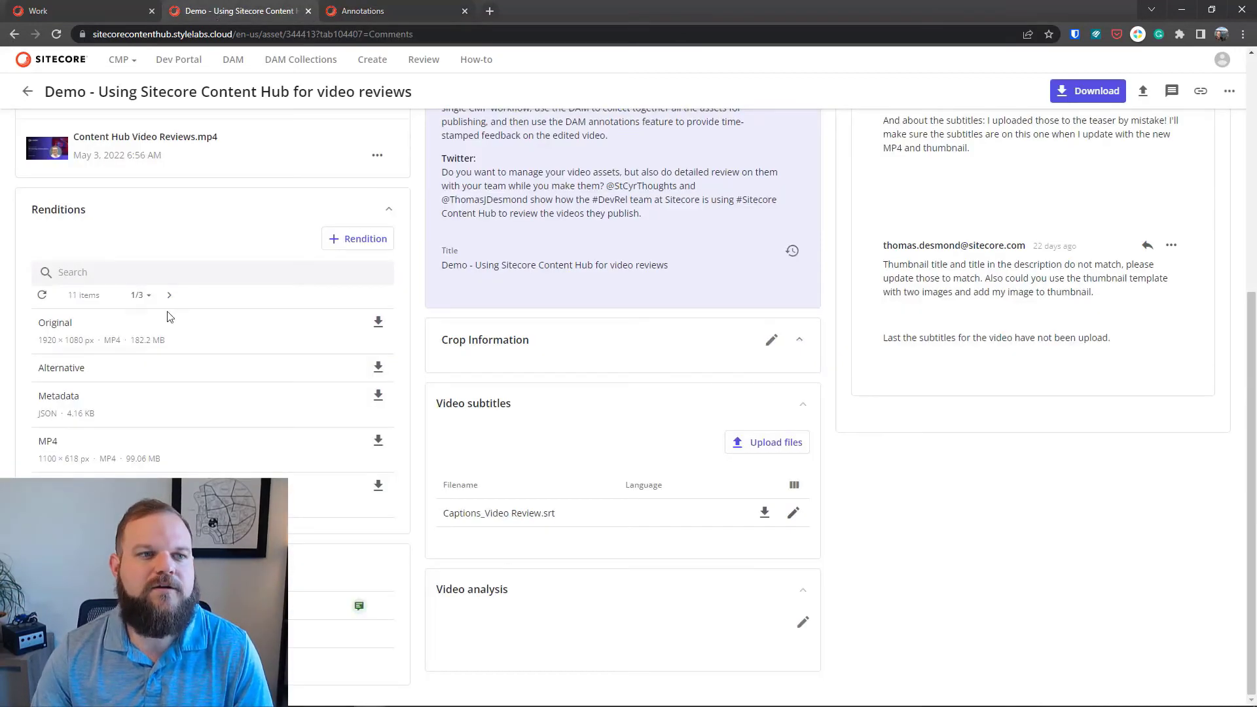
pyautogui.scroll(6, 167, 311)
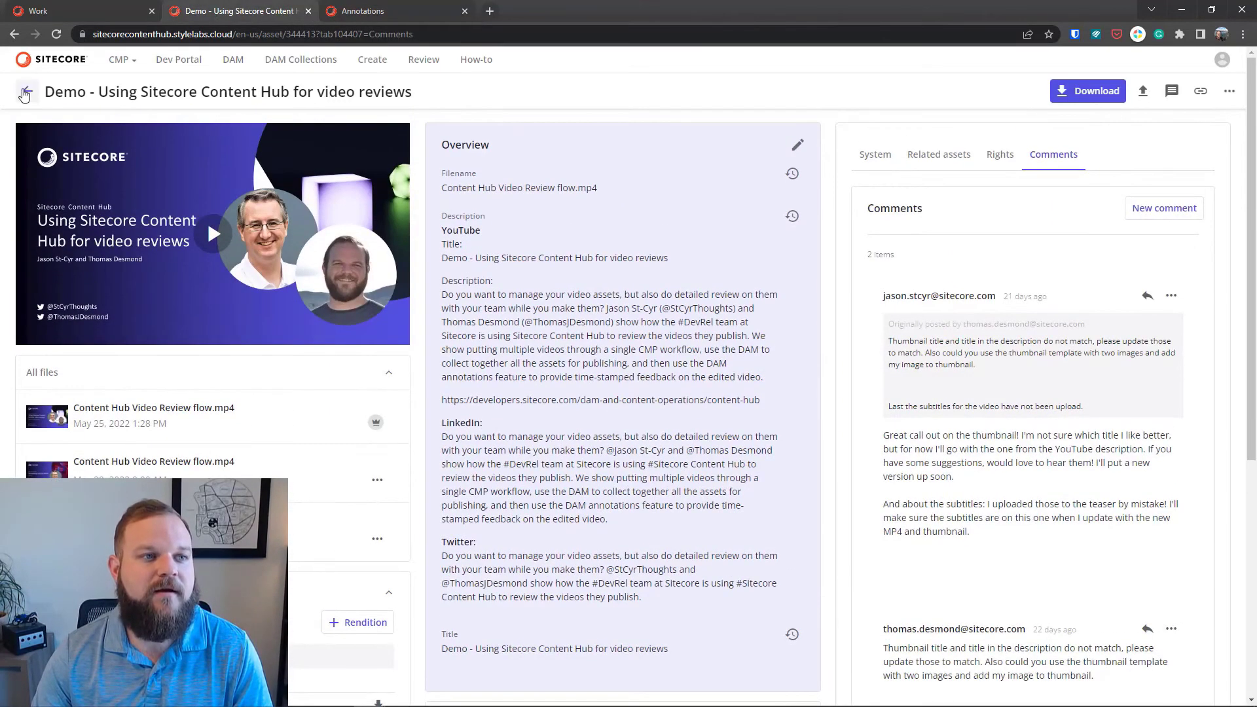
pyautogui.click(26, 92)
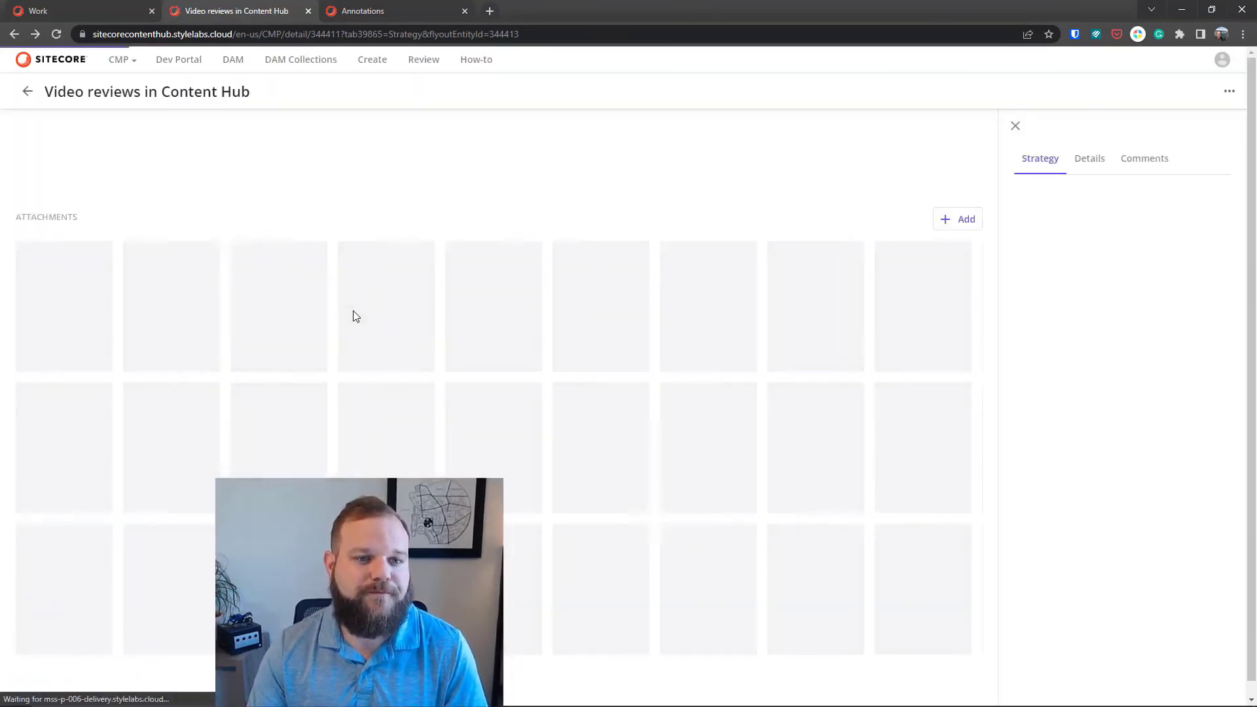
pyautogui.click(355, 316)
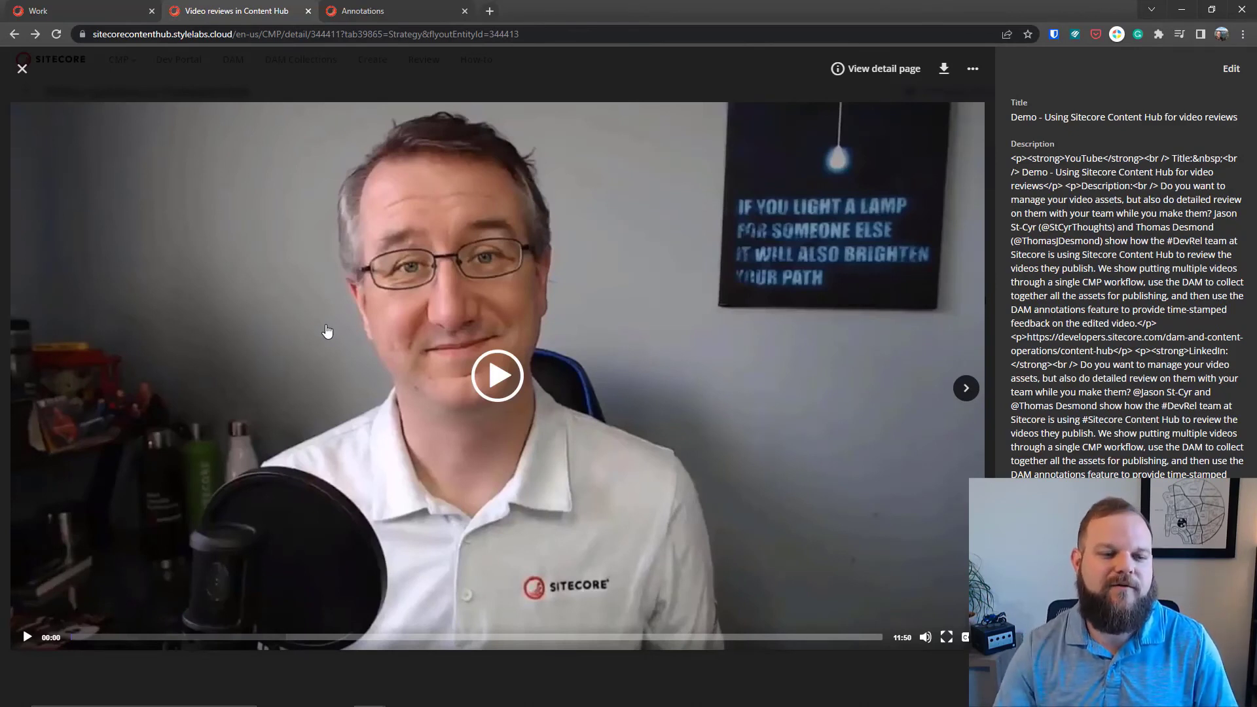
# - Play the updated video around 02:34, 03:38 and 04:25 to check the upload button callout and the webcam position near the Add button
pyautogui.click(254, 638)
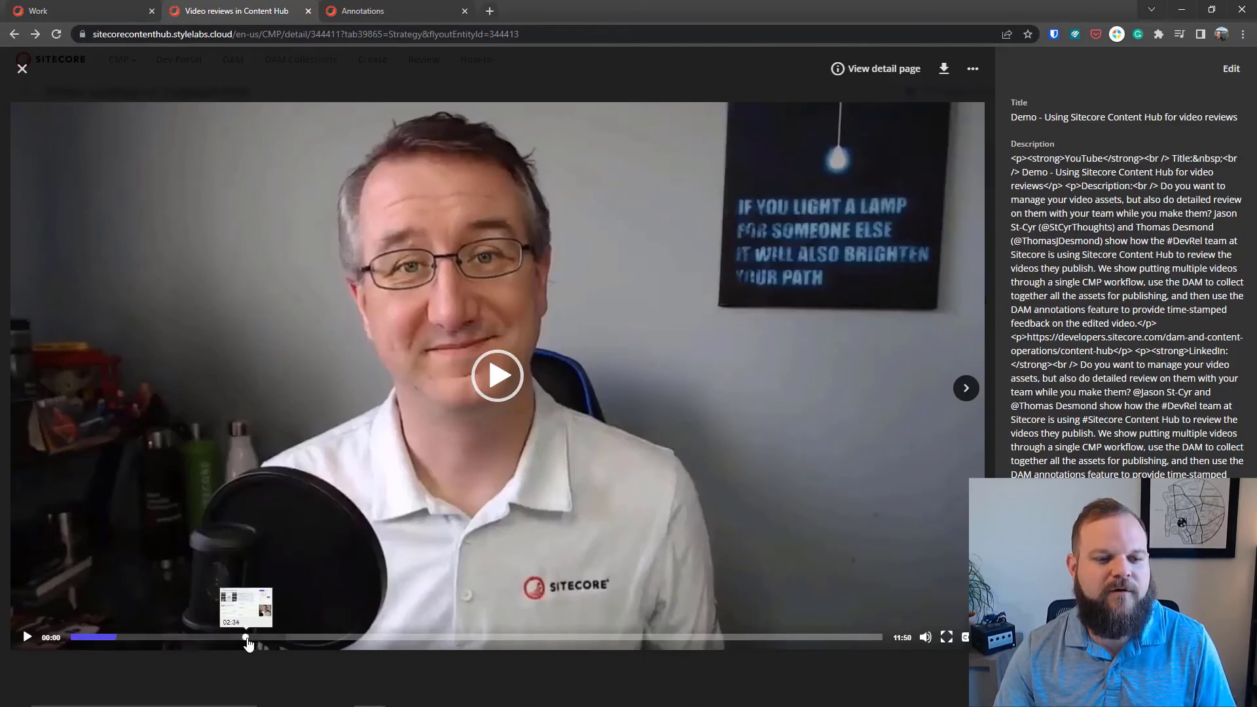
pyautogui.click(501, 433)
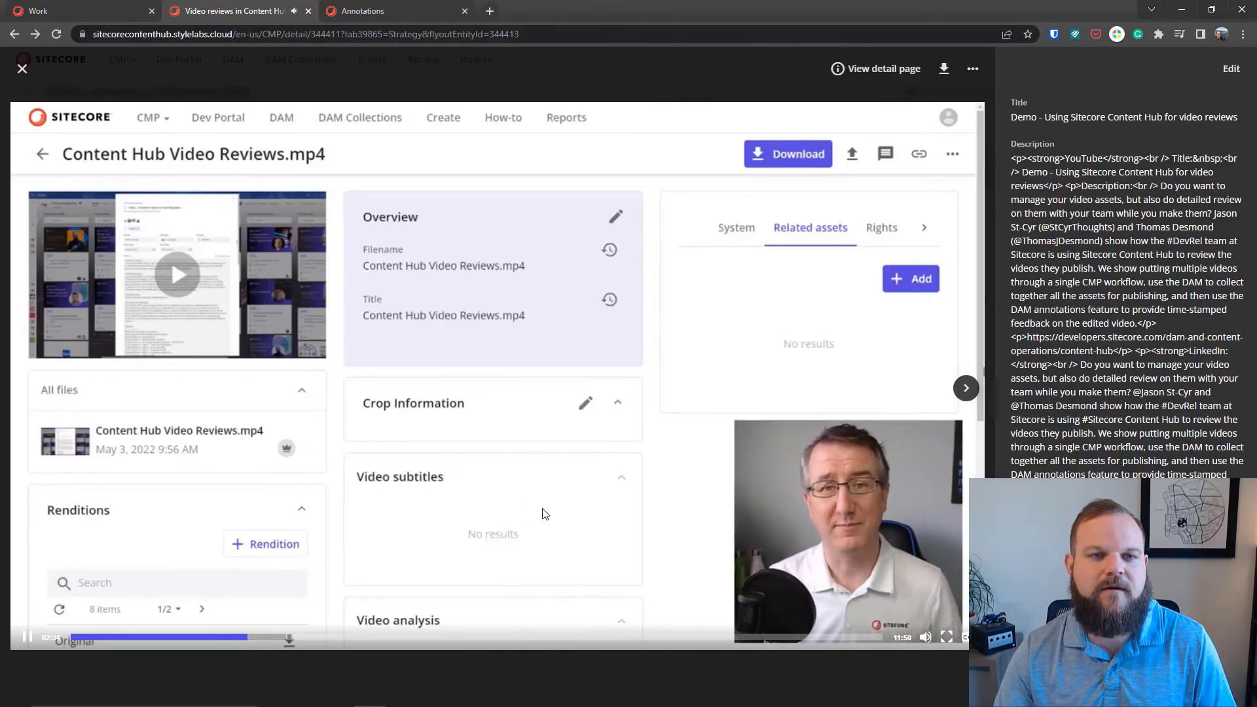
pyautogui.click(547, 450)
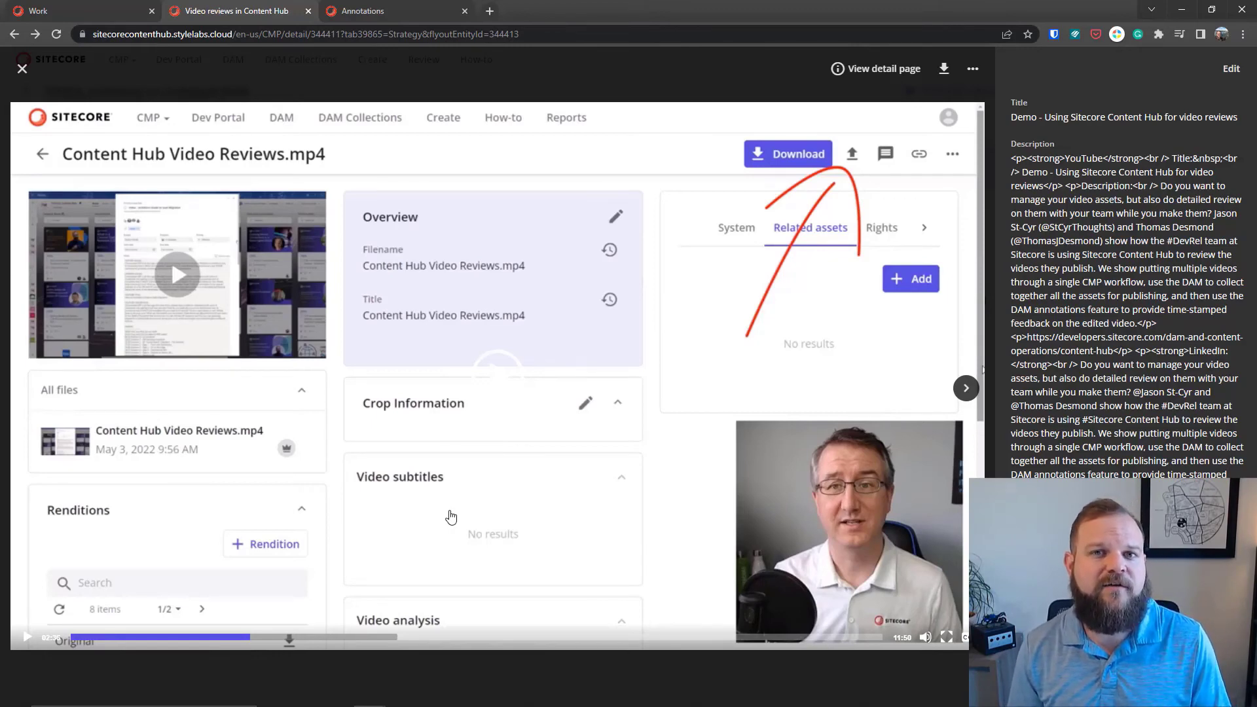
pyautogui.click(305, 637)
pyautogui.click(539, 518)
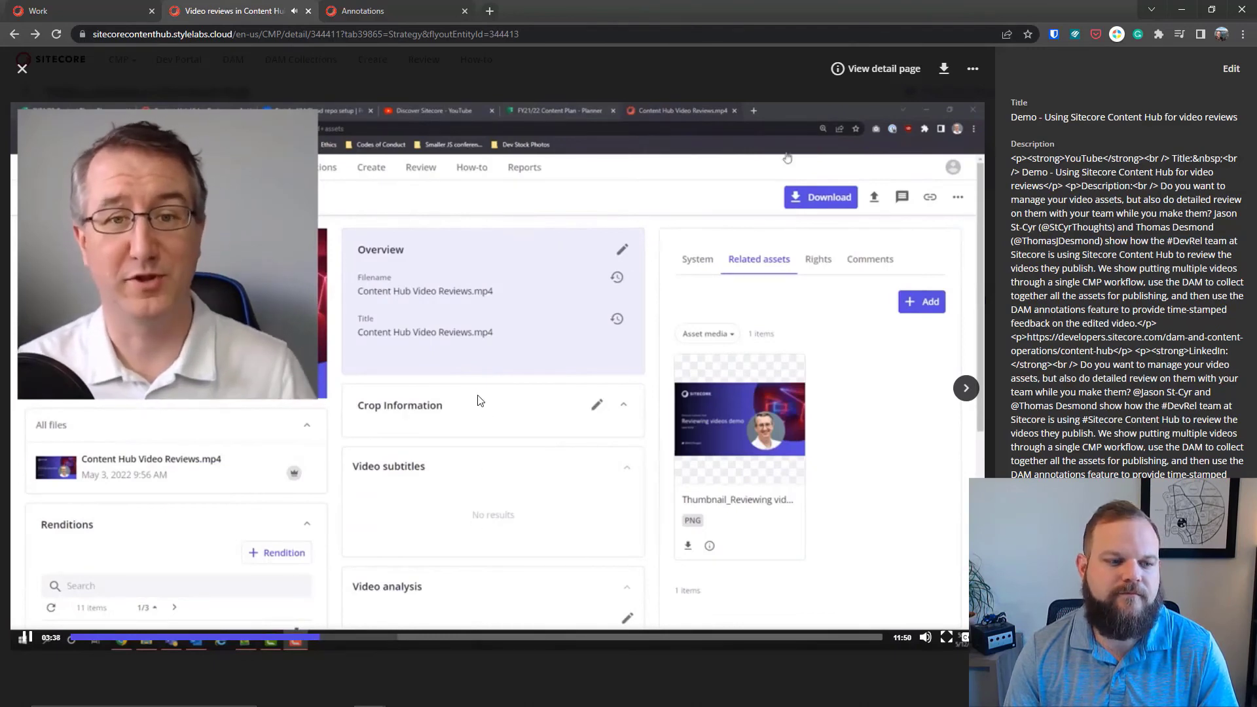
pyautogui.click(480, 401)
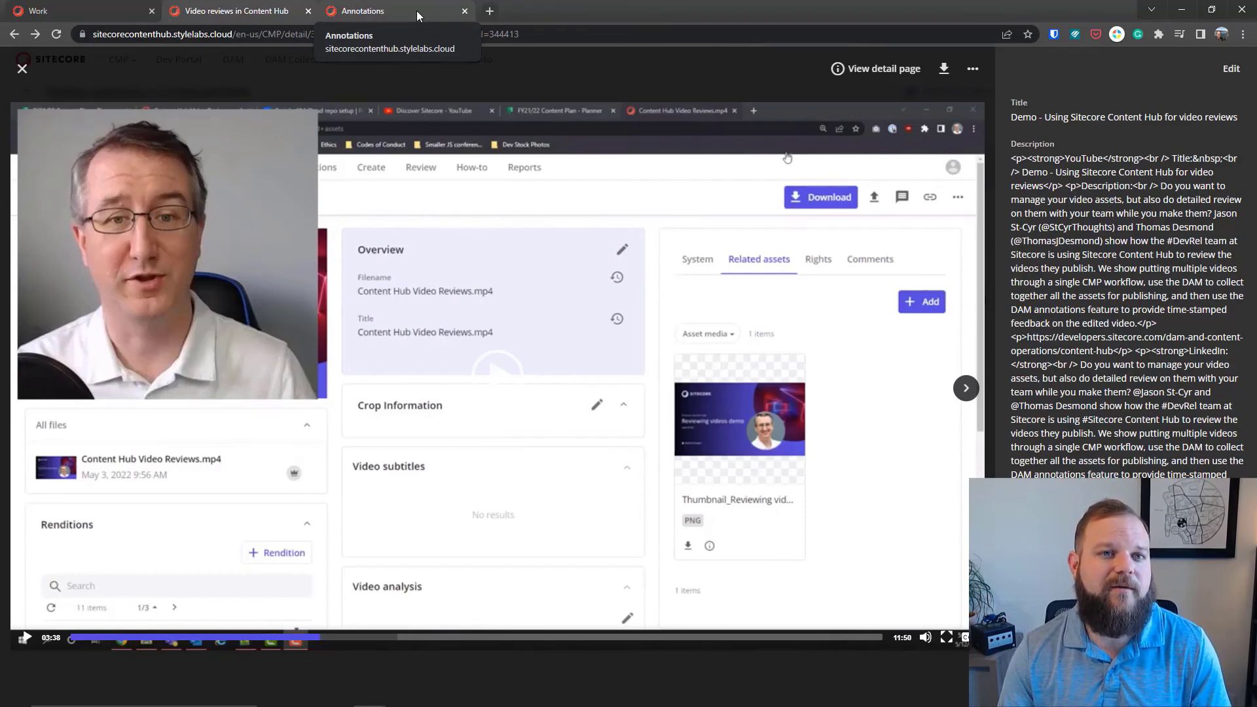
pyautogui.click(496, 435)
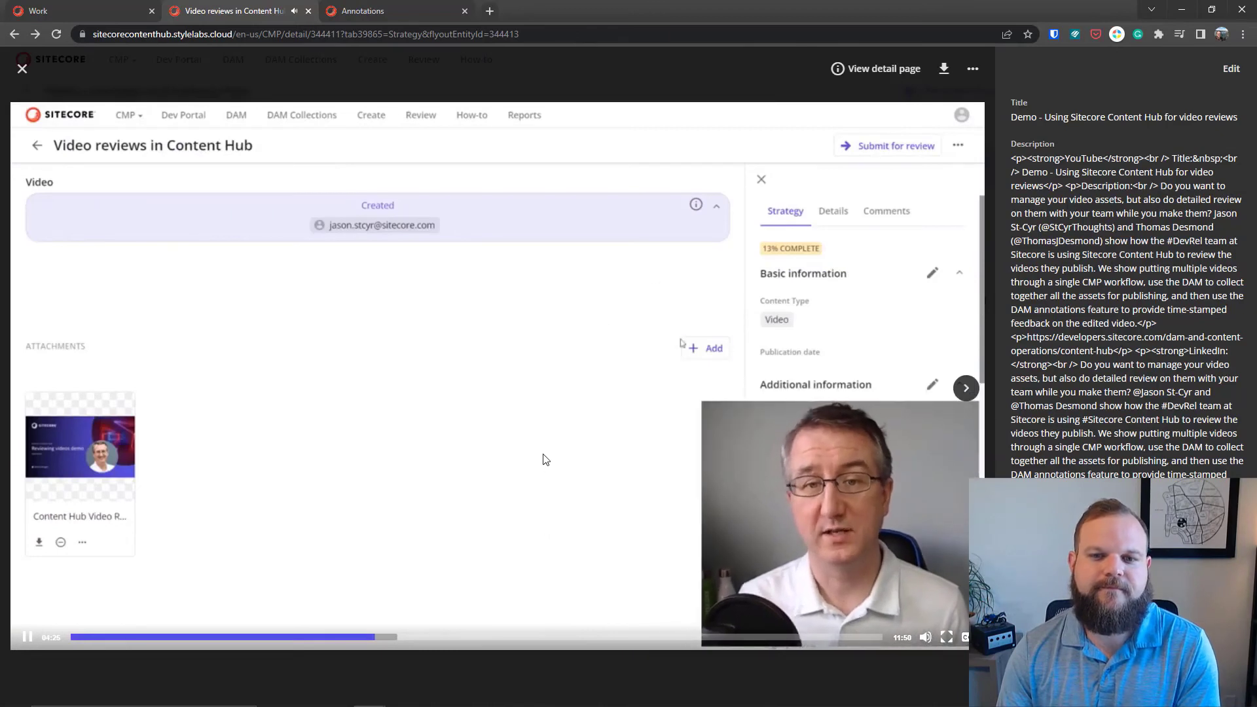
pyautogui.click(510, 476)
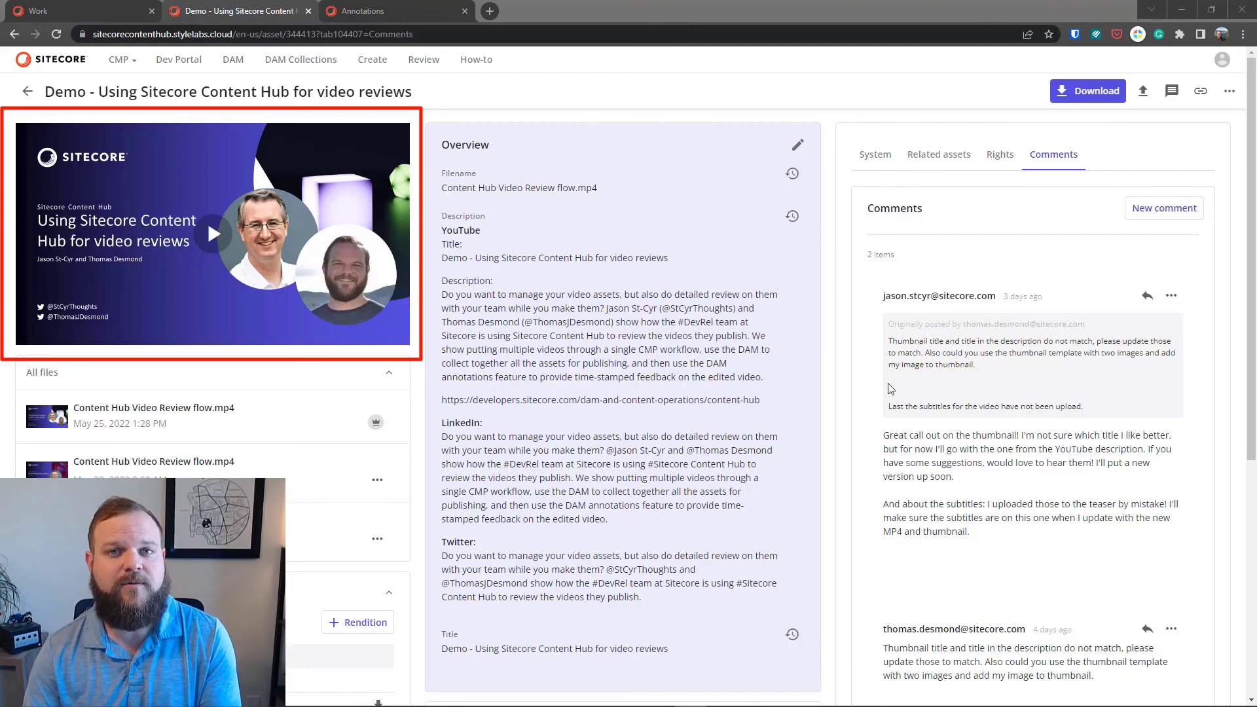
# - Check the demo asset's detail page for the thumbnail and subtitle changes requested in the comments
pyautogui.scroll(-6, 864, 432)
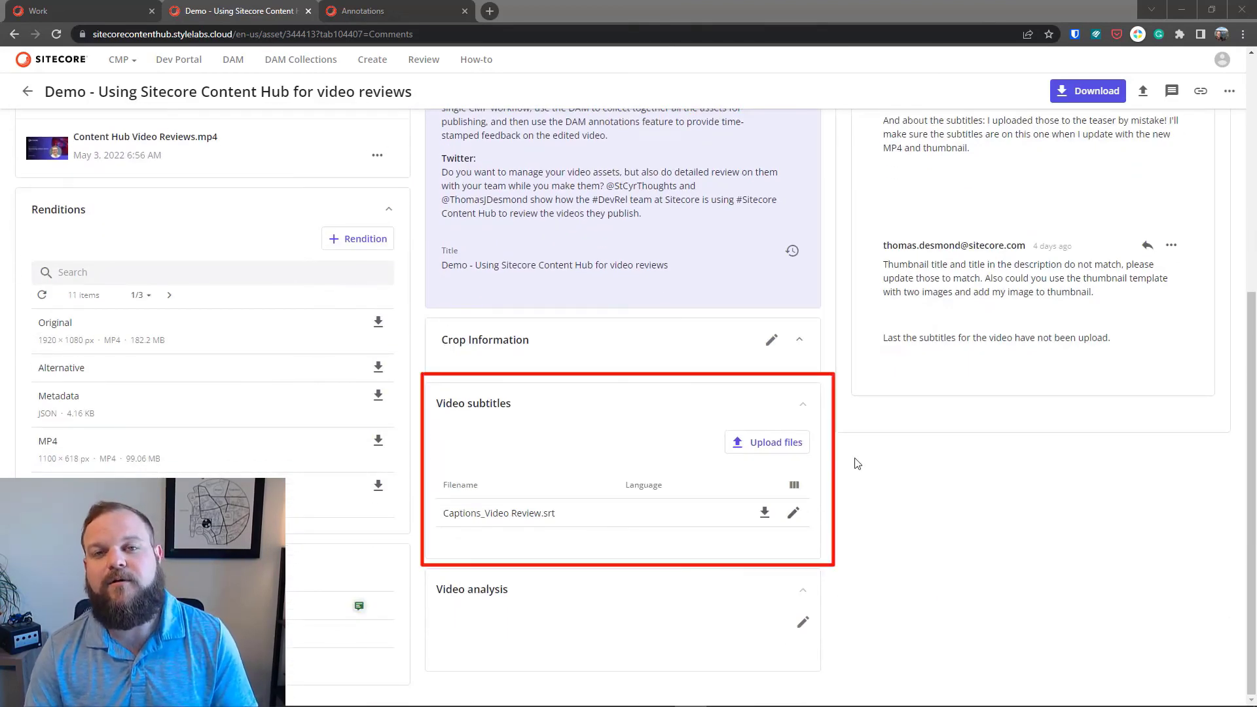
pyautogui.scroll(2, 857, 581)
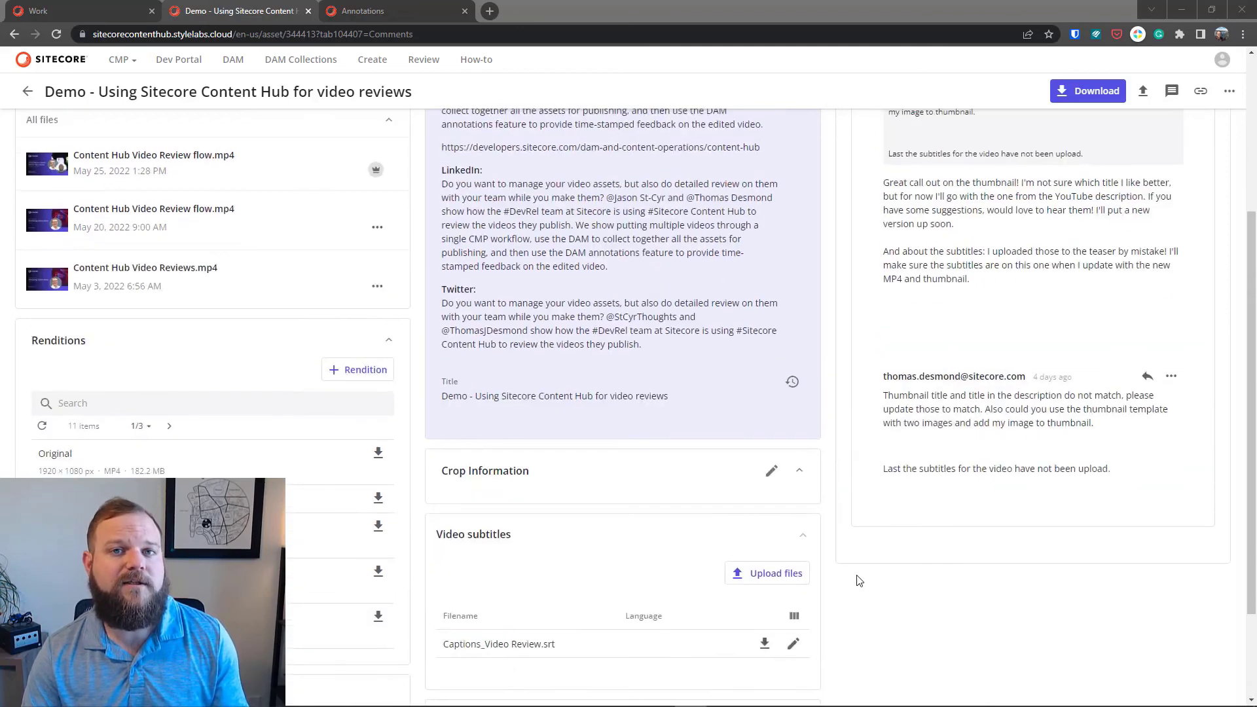
pyautogui.scroll(4, 859, 581)
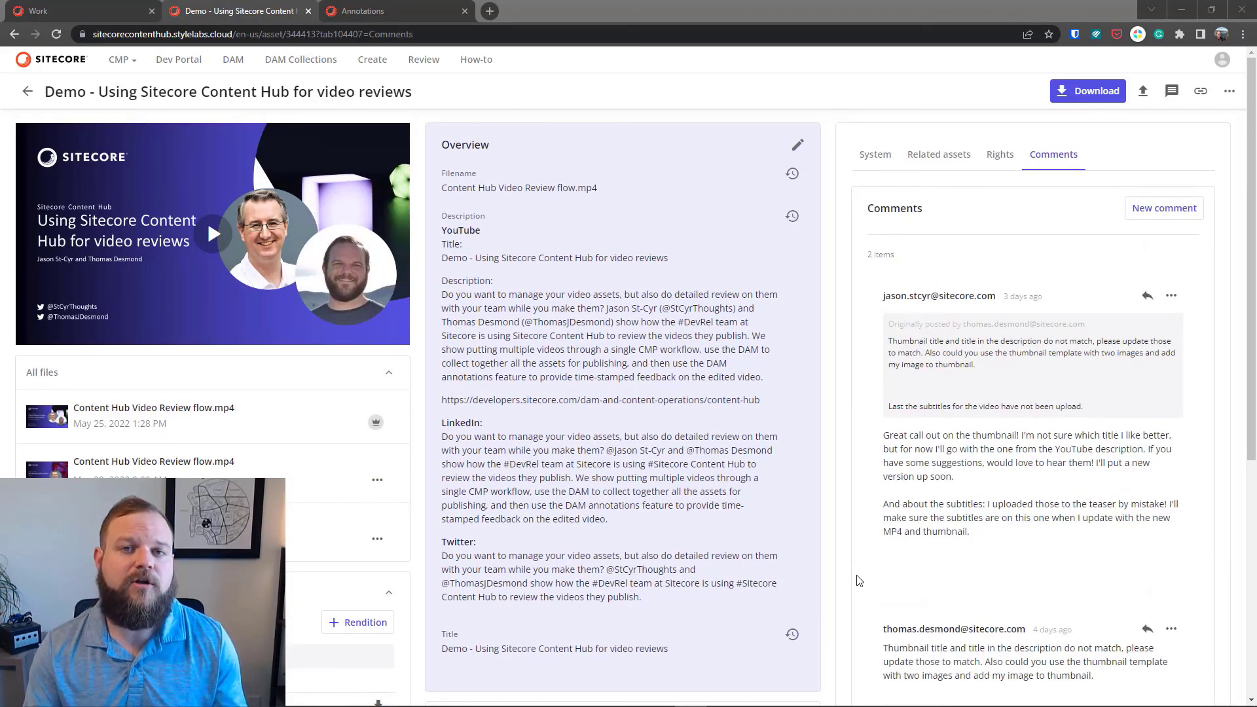